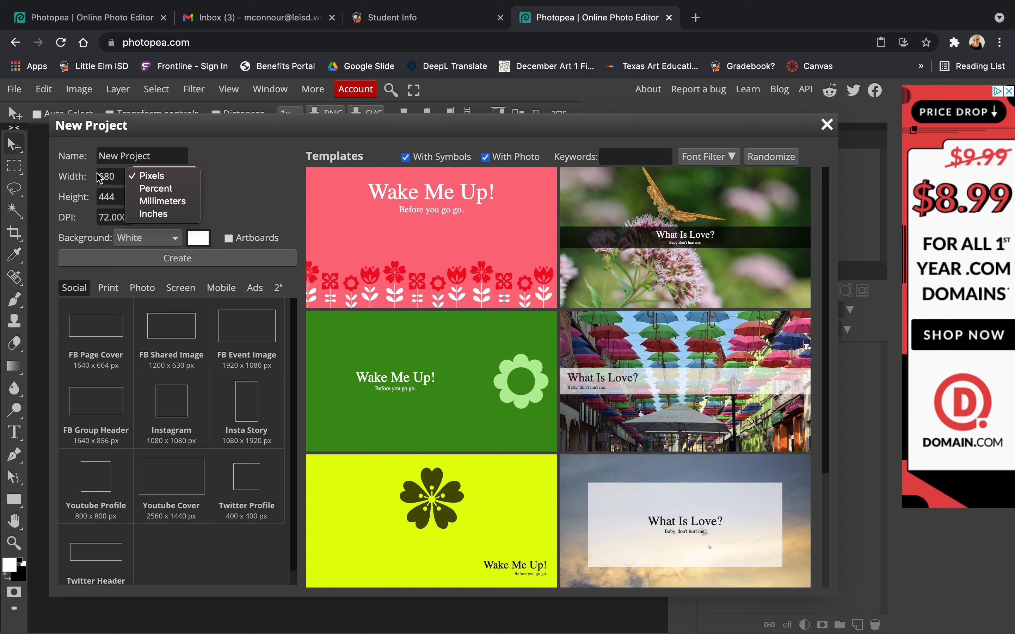
# Enter a width of 8.5 and a height of 11 for the new project.
pyautogui.click(118, 179)
pyautogui.press('BackSpace')
pyautogui.press('BackSpace')
pyautogui.press('BackSpace')
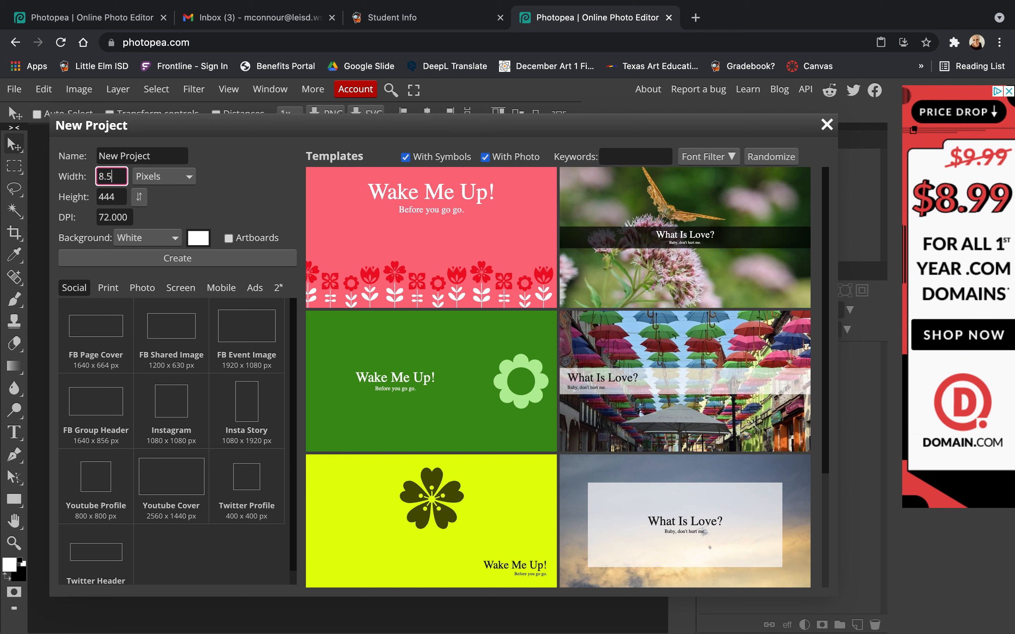
pyautogui.click(121, 193)
pyautogui.press('BackSpace')
pyautogui.press('BackSpace')
pyautogui.press('BackSpace')
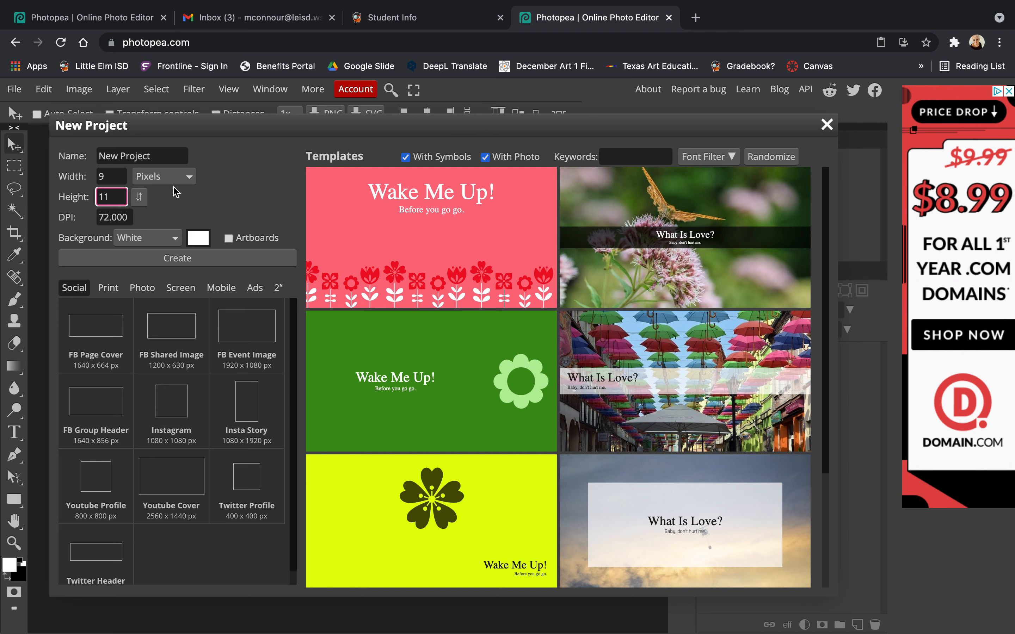
# Switch the new project's units to inches and set its width to 8.5 and height to 11.
pyautogui.click(163, 176)
pyautogui.click(169, 215)
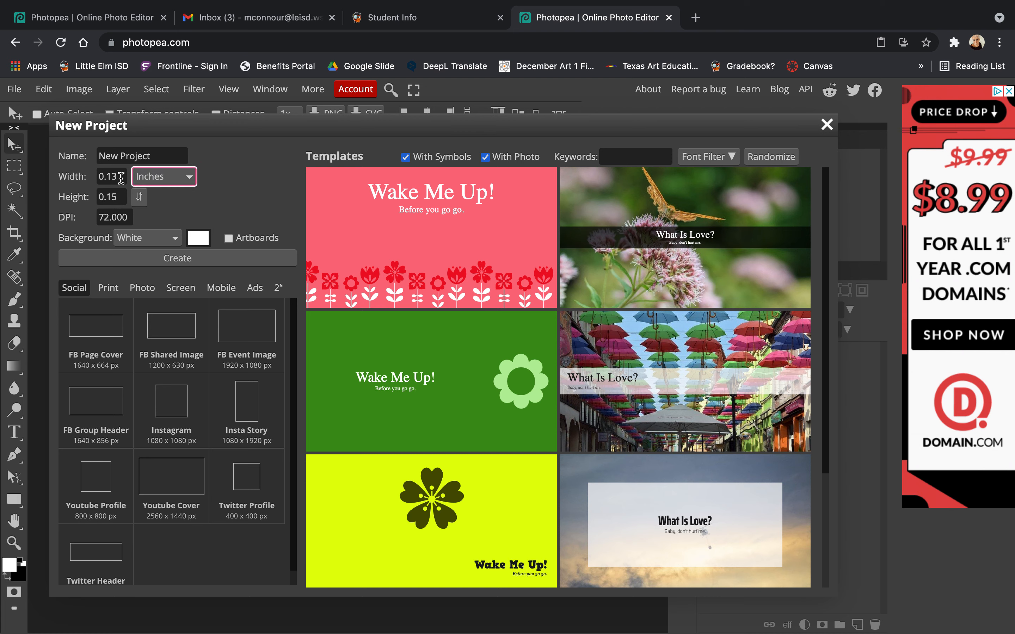
pyautogui.moveTo(121, 178); pyautogui.dragTo(60, 178)
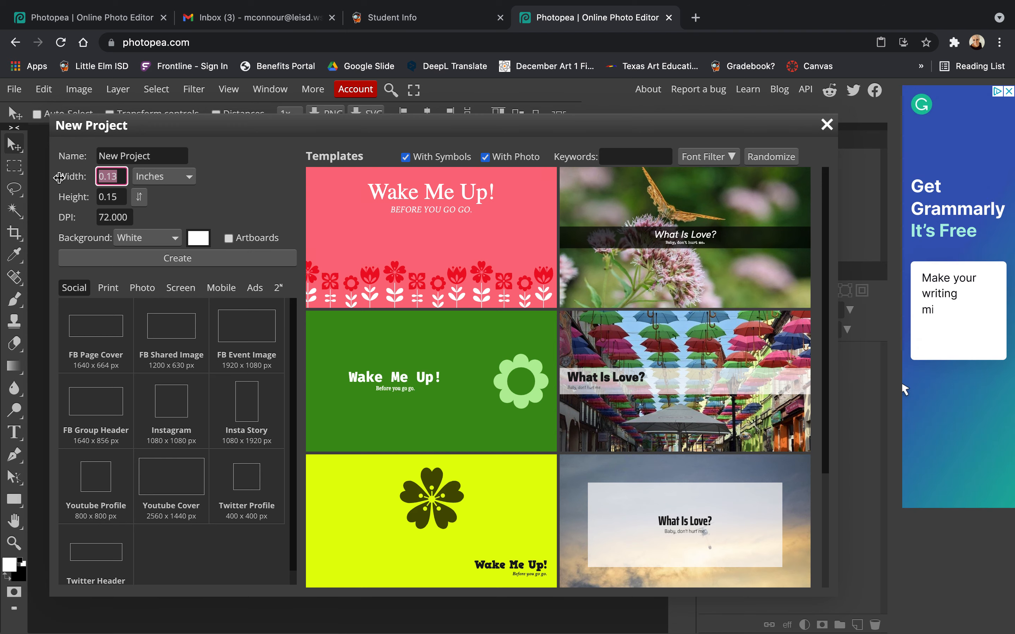
pyautogui.write('8.5')
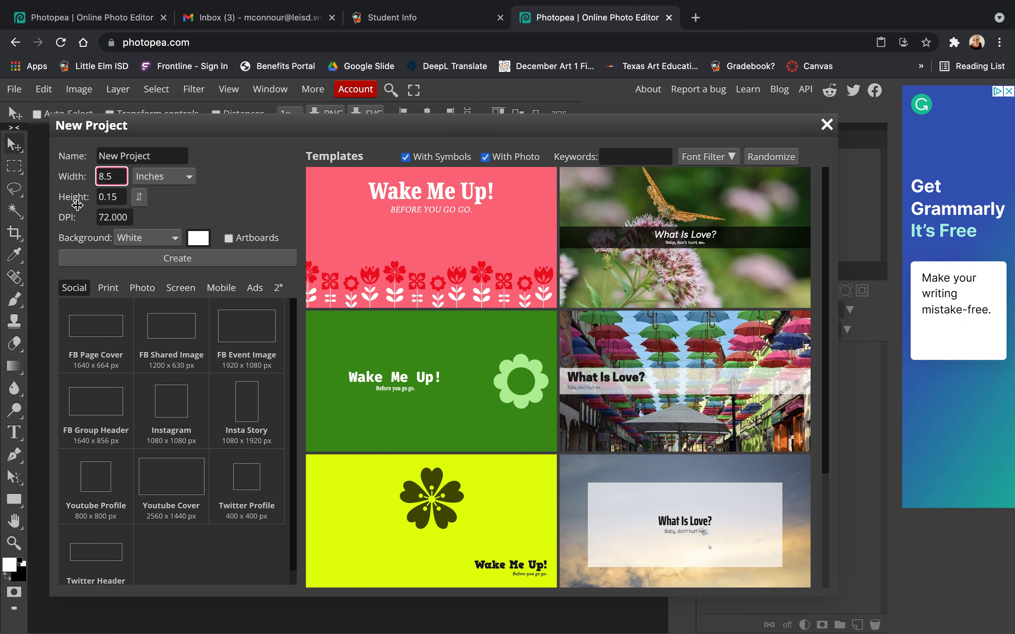
pyautogui.click(121, 198)
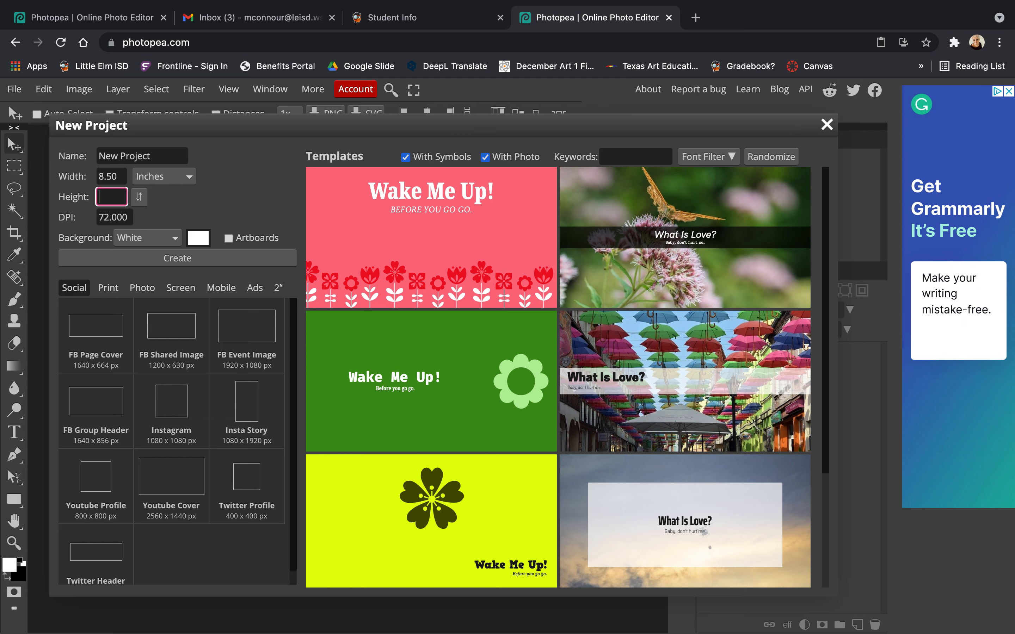
pyautogui.write('11')
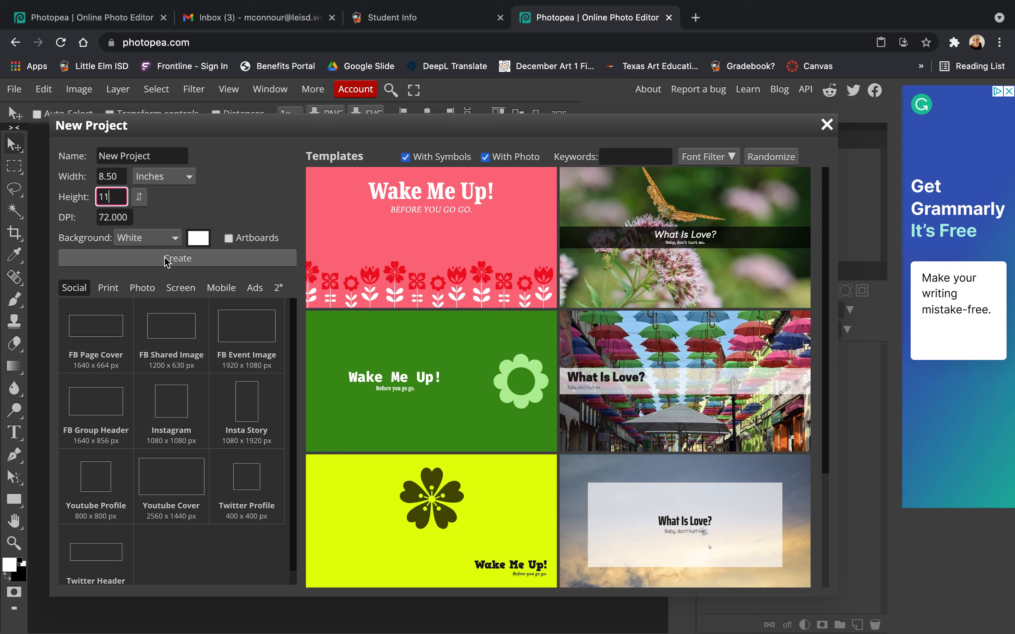
# Give the new project a custom light cyan background, hex 65e8f2, and create it.
pyautogui.click(177, 240)
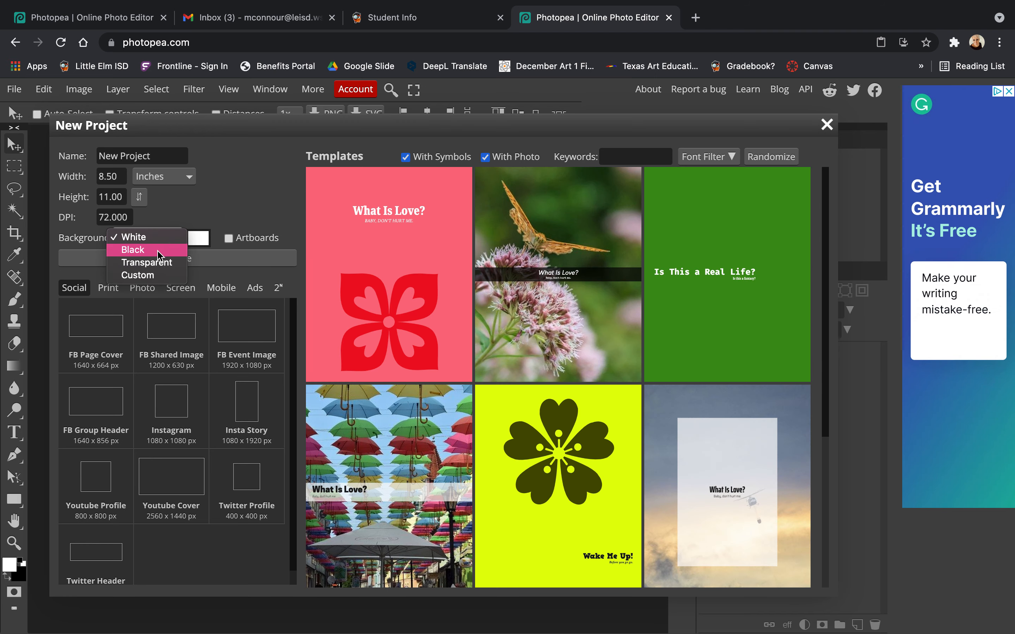
pyautogui.click(149, 278)
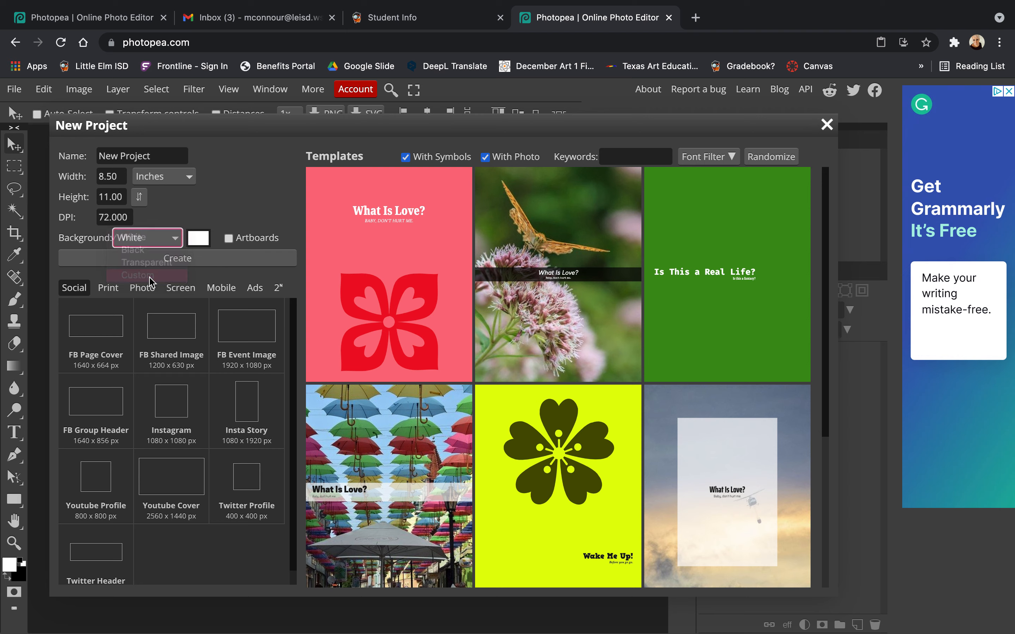
pyautogui.click(197, 238)
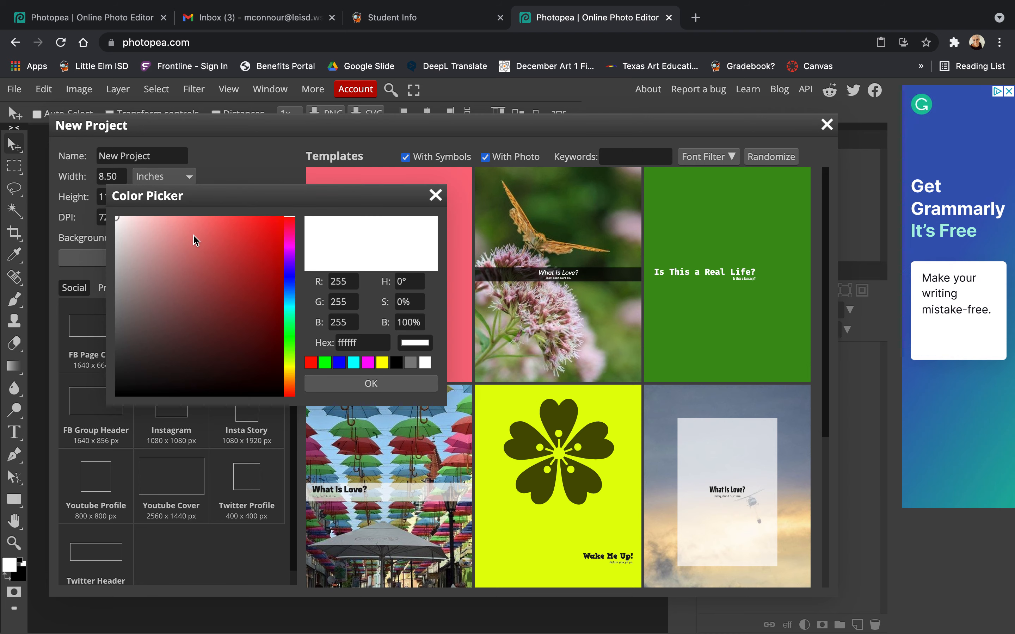
pyautogui.click(287, 301)
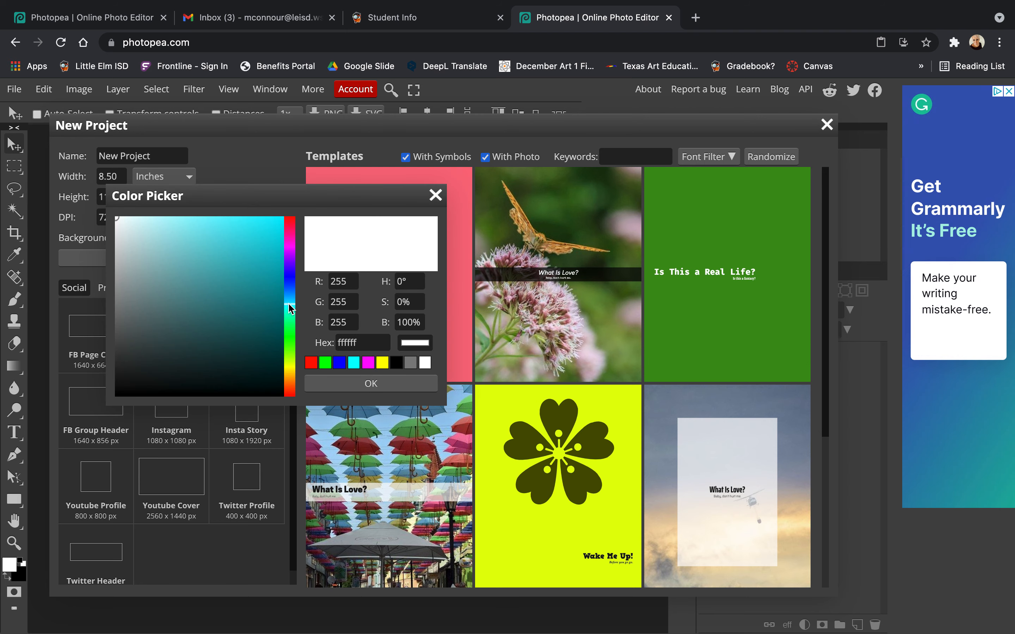
pyautogui.click(263, 222)
pyautogui.click(259, 238)
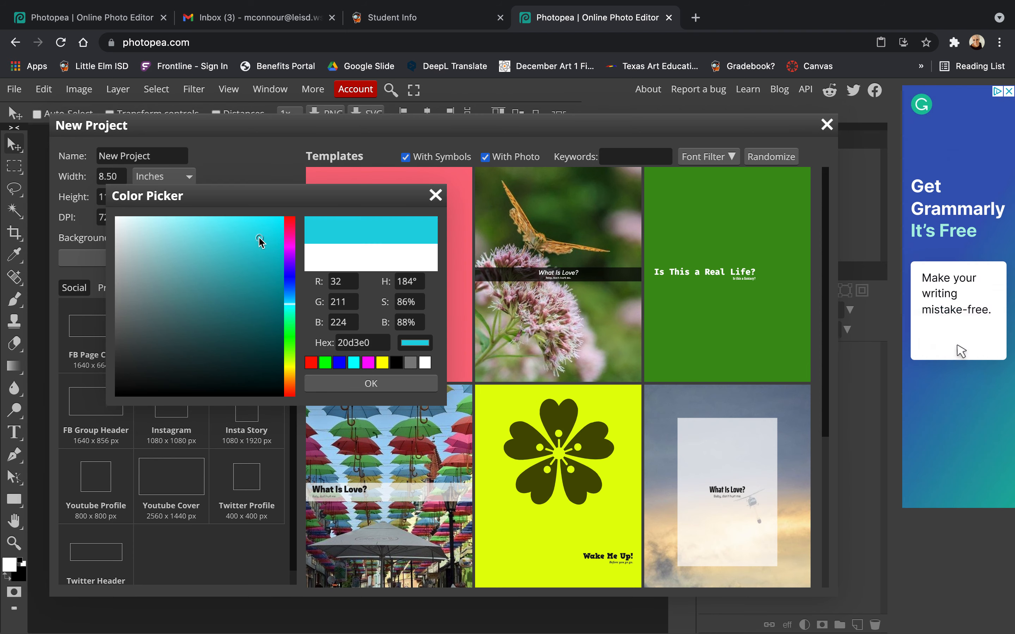
pyautogui.click(272, 239)
pyautogui.click(231, 233)
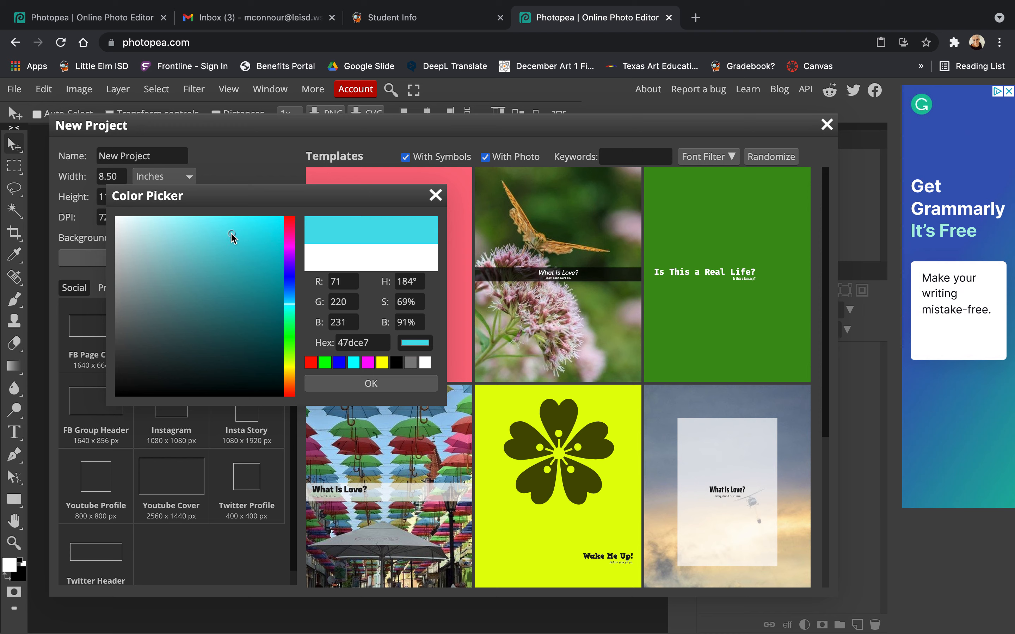
pyautogui.click(204, 226)
pyautogui.click(212, 224)
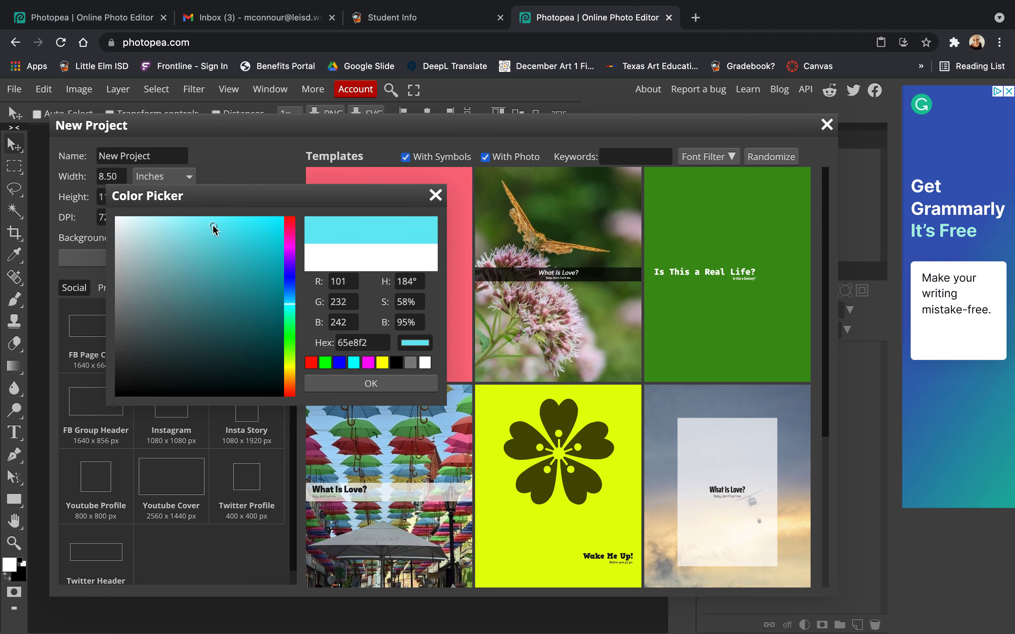
pyautogui.click(384, 388)
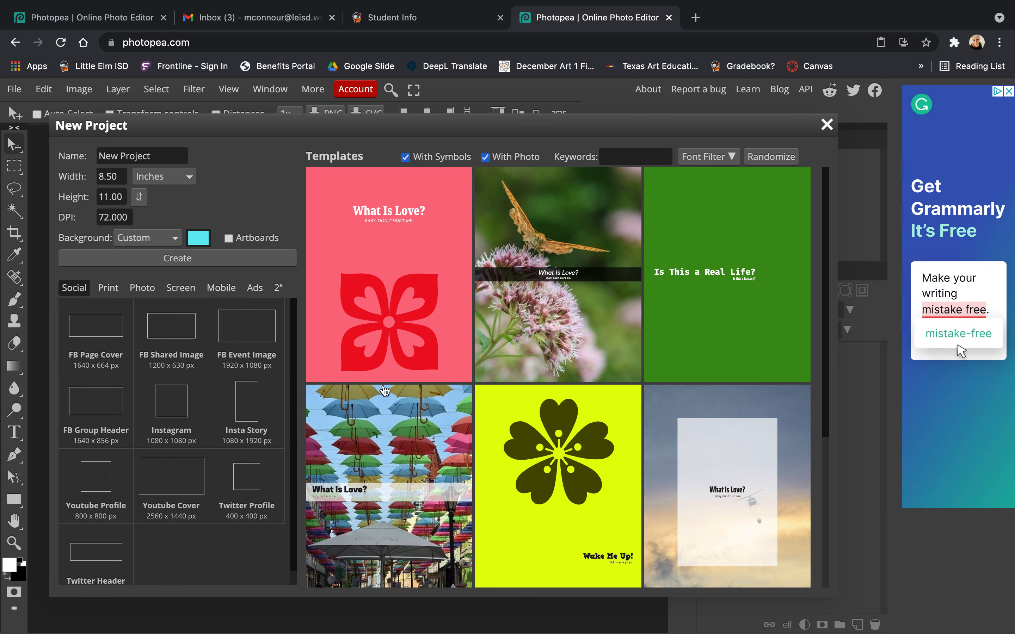
pyautogui.click(189, 260)
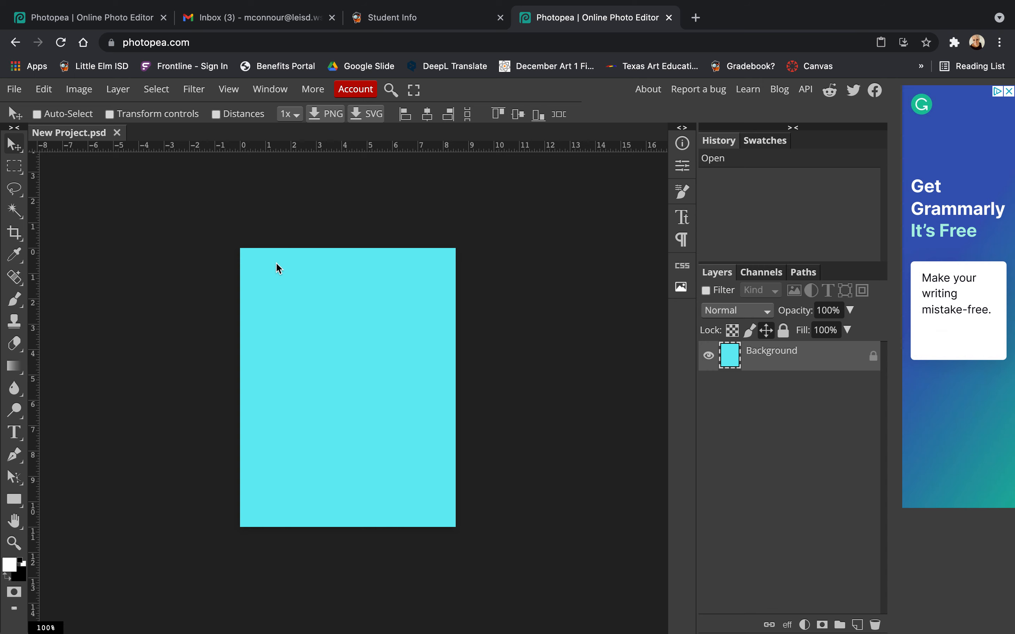
# Switch to the desktop, open IMG_0370.JPG in Preview, copy the image and return to Photopea.
pyautogui.hotkey('ctrl', 'Left')
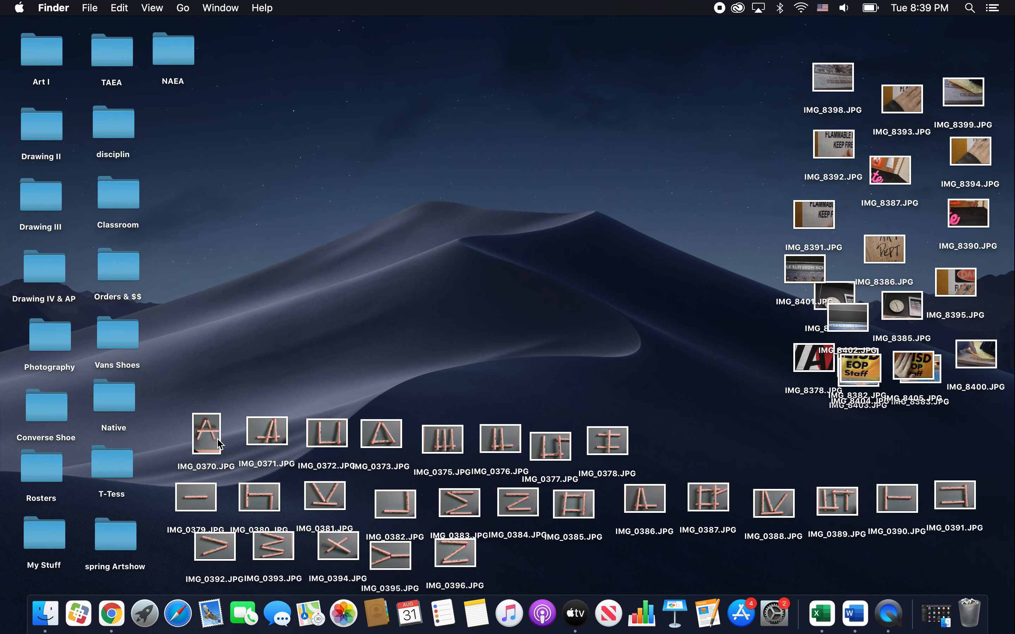
pyautogui.doubleClick(207, 433)
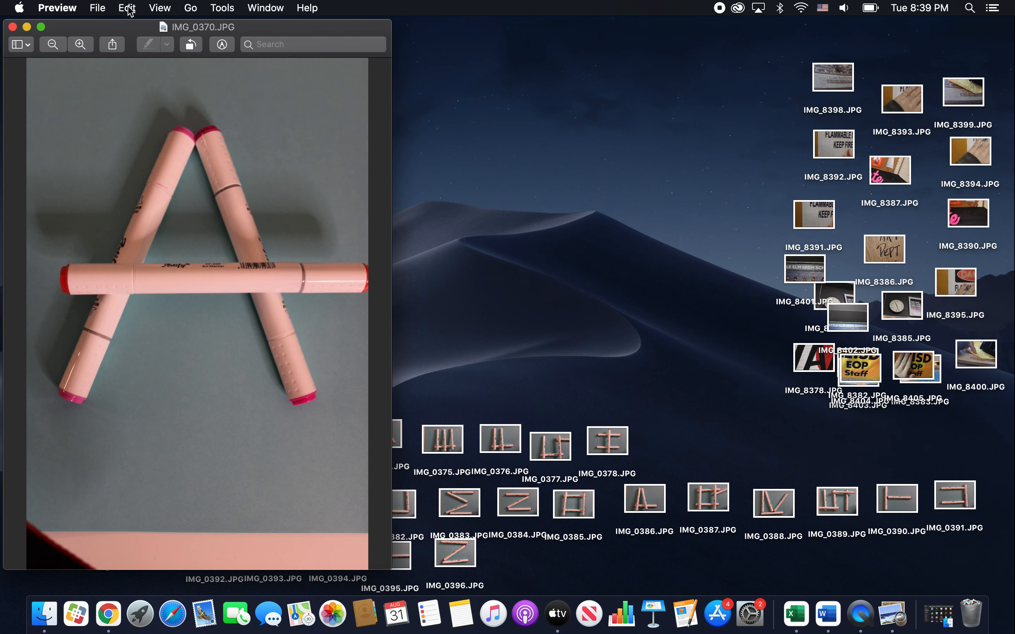
pyautogui.click(128, 11)
pyautogui.click(156, 78)
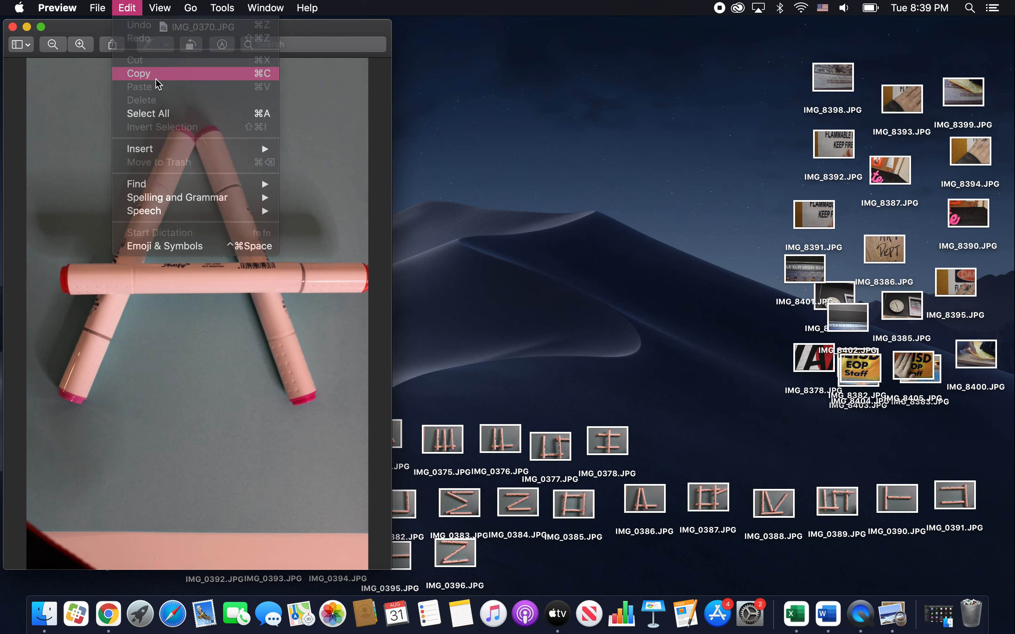
pyautogui.hotkey('ctrl', 'Right')
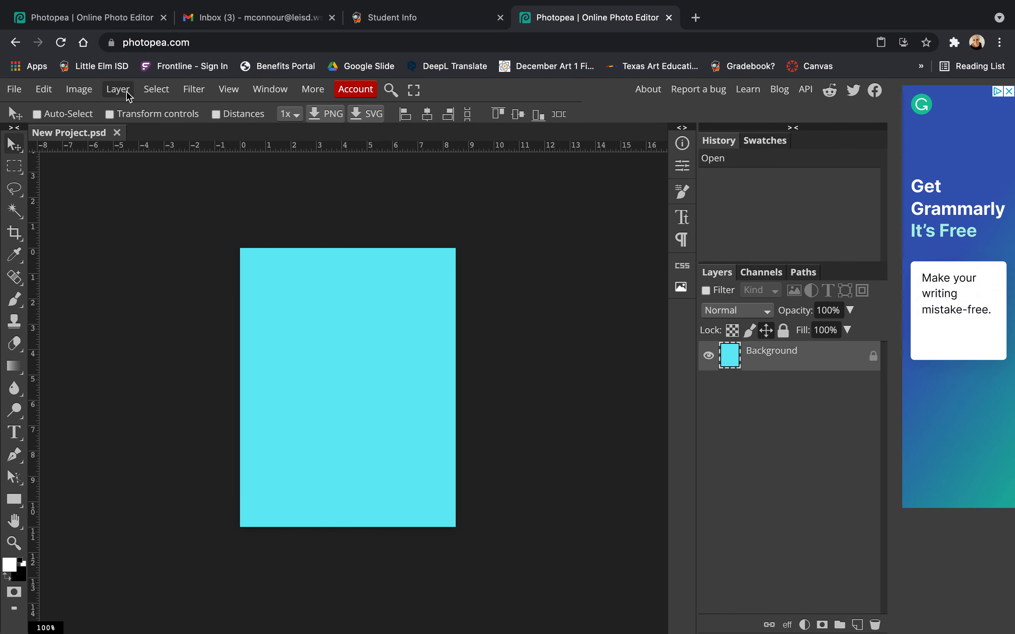
# Create a second 8.5 by 11 inch project with the same light cyan background.
pyautogui.click(16, 90)
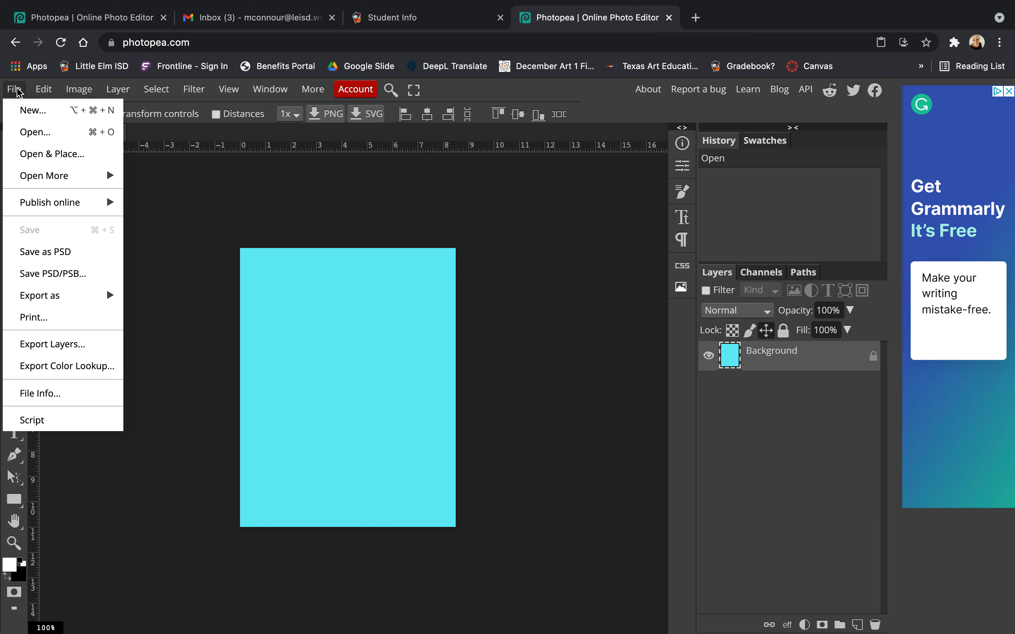
pyautogui.click(38, 111)
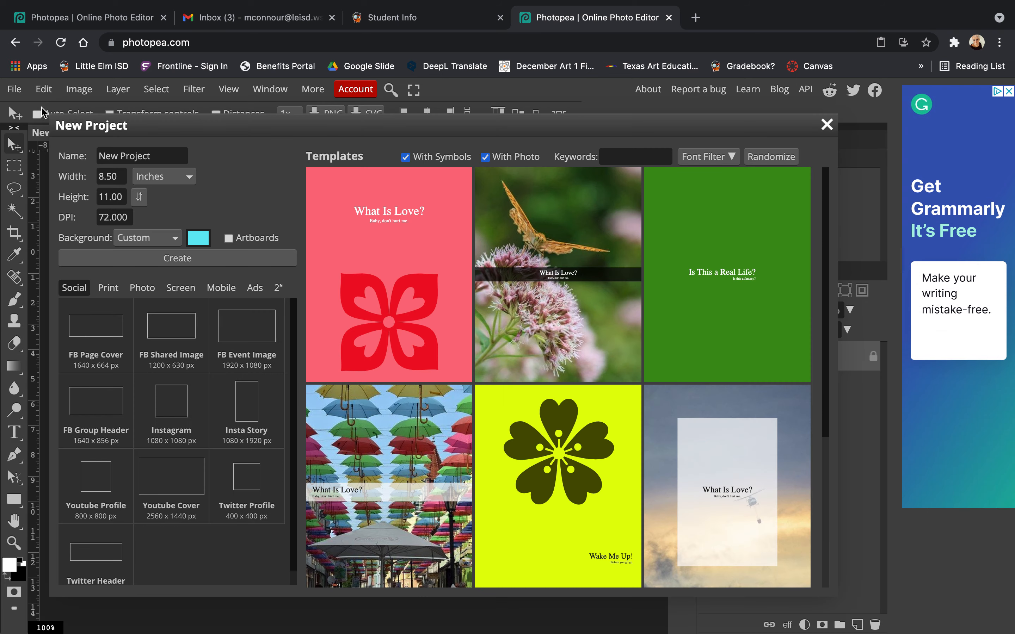
pyautogui.click(206, 260)
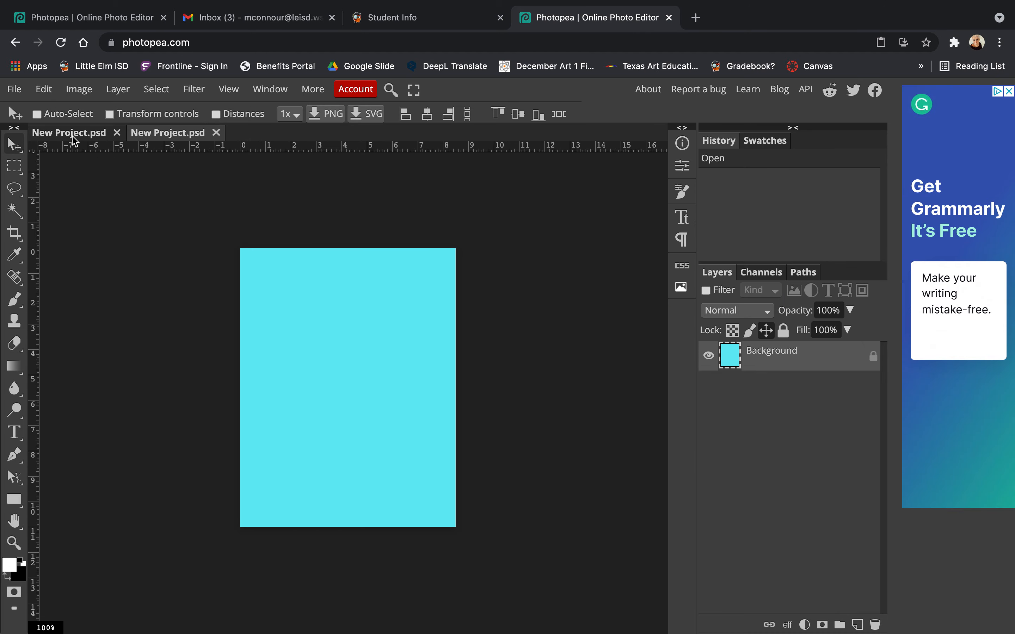
pyautogui.doubleClick(161, 133)
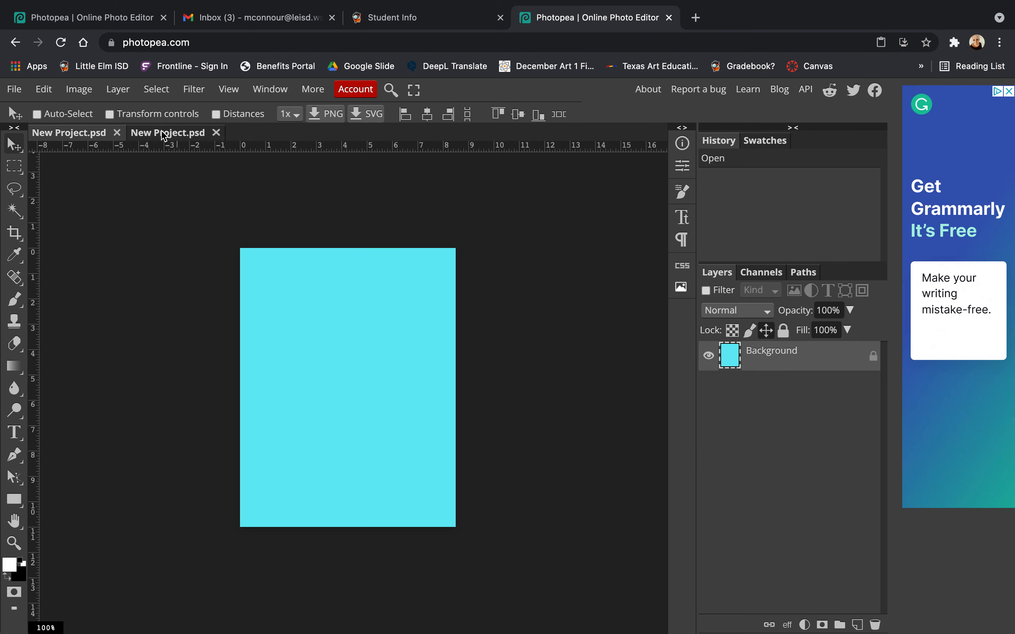
pyautogui.click(86, 131)
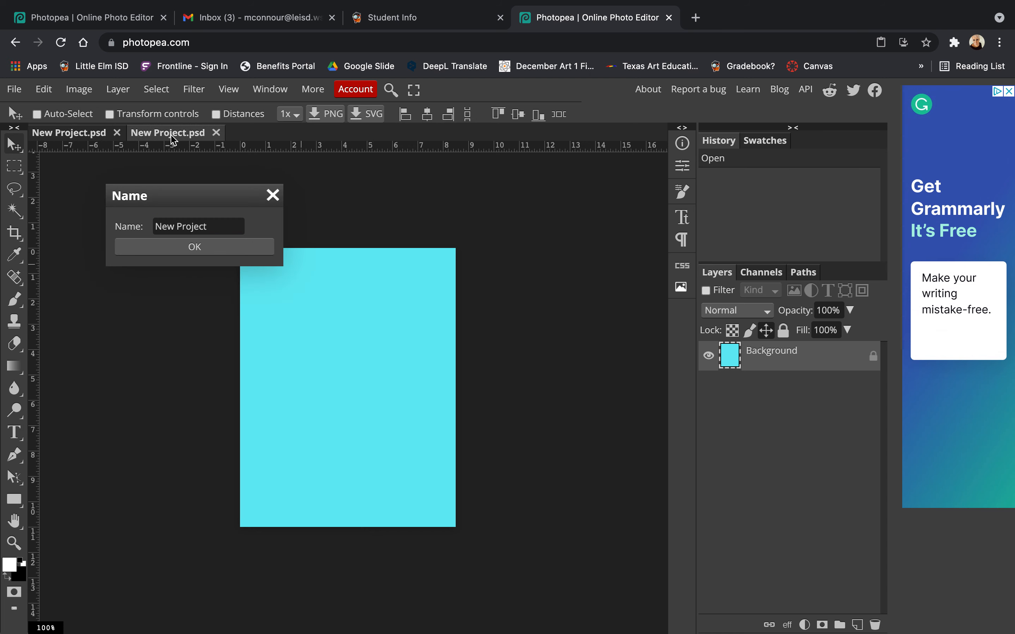
pyautogui.click(214, 249)
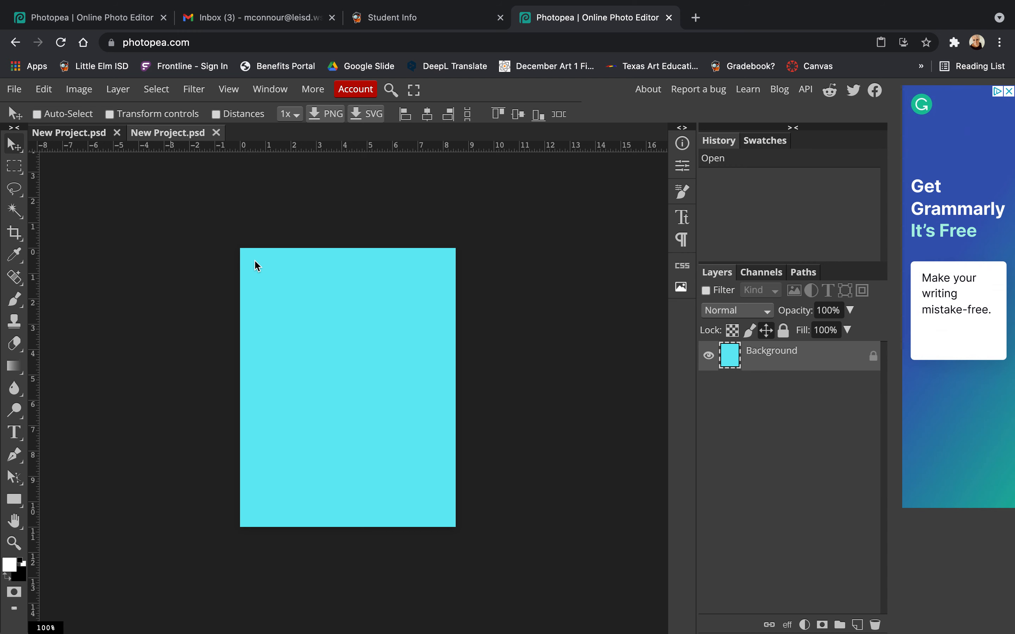
# Paste the copied marker photo into the second project as a new layer and start a Free Transform on it.
pyautogui.press('super+v')
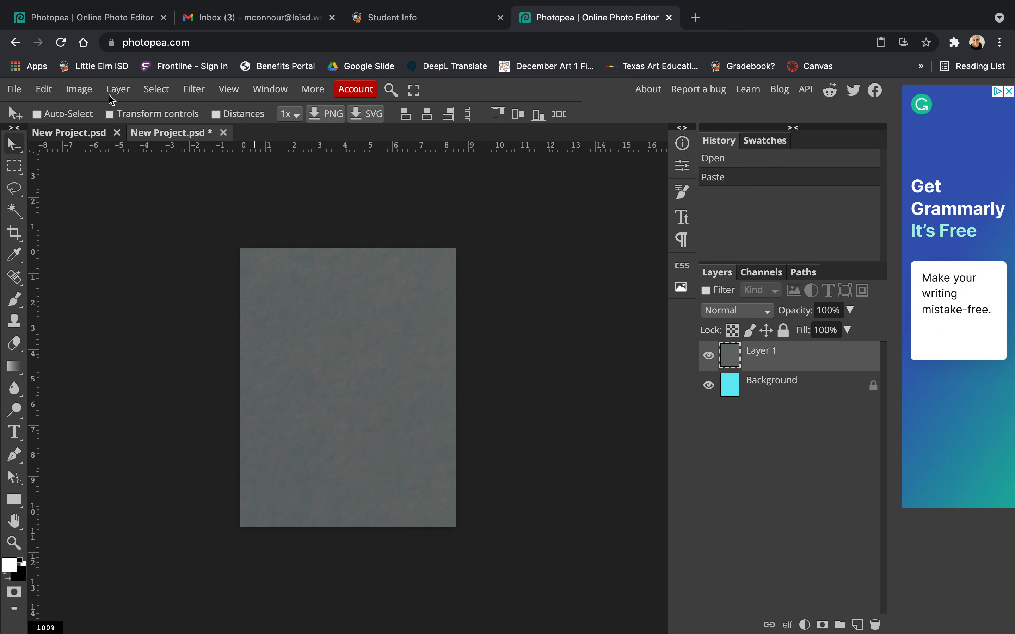
pyautogui.click(44, 89)
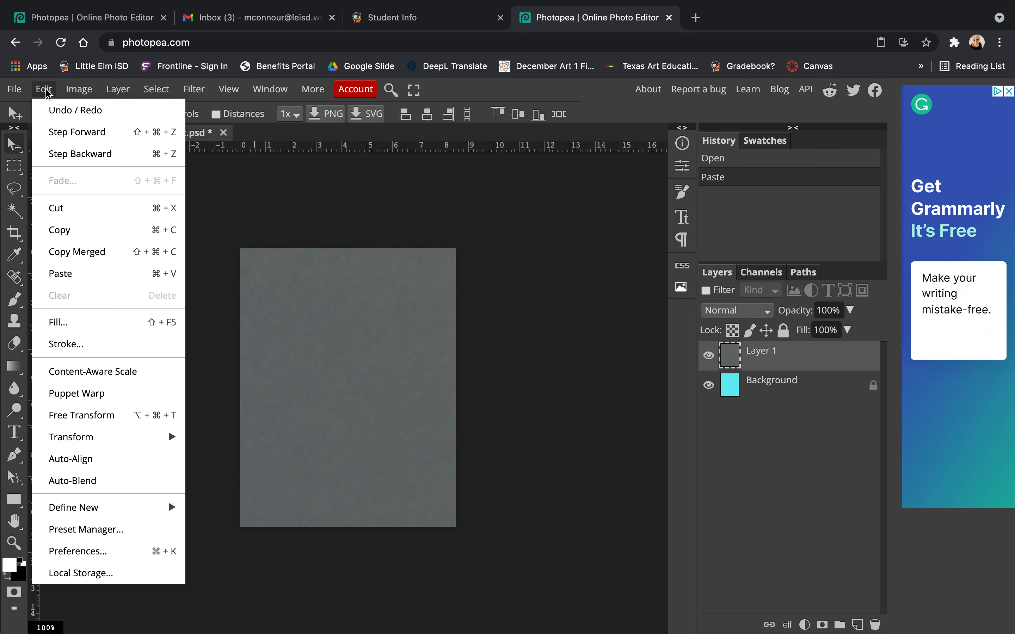
pyautogui.click(17, 91)
pyautogui.click(46, 89)
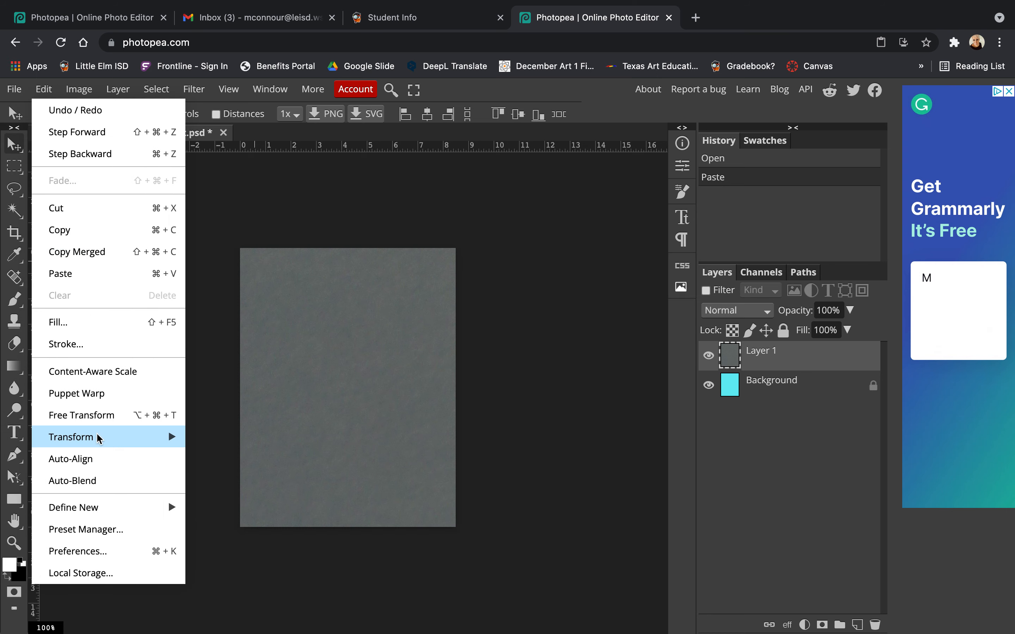
pyautogui.click(97, 417)
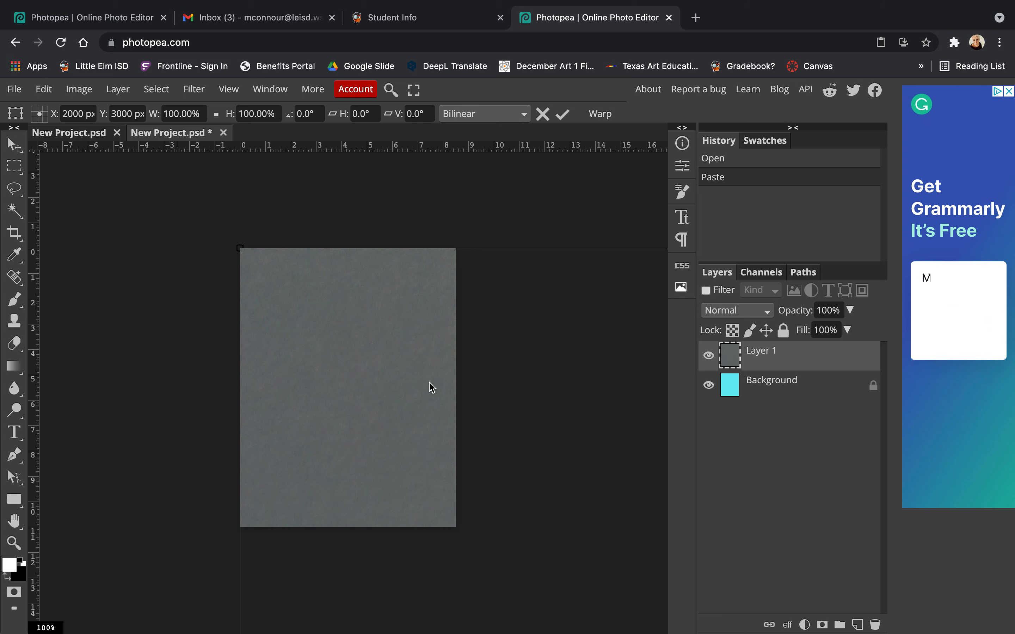
# Shrink the pasted marker photo to about 7.65% width and 6.60% height and align it with the page's upper-left corner.
pyautogui.hotkey('ctrl', '-')
pyautogui.hotkey('ctrl', '-')
pyautogui.hotkey('ctrl', '-')
pyautogui.hotkey('ctrl', '-')
pyautogui.hotkey('ctrl', '-')
pyautogui.hotkey('ctrl', '-')
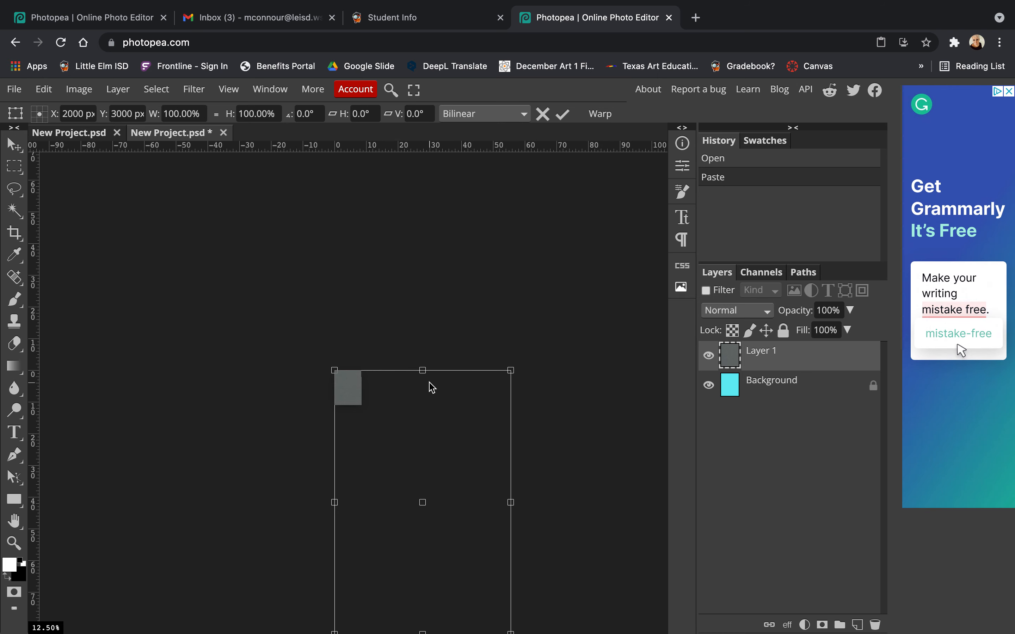
pyautogui.hotkey('ctrl', '-')
pyautogui.hotkey('ctrl', '-')
pyautogui.hotkey('ctrl', '+')
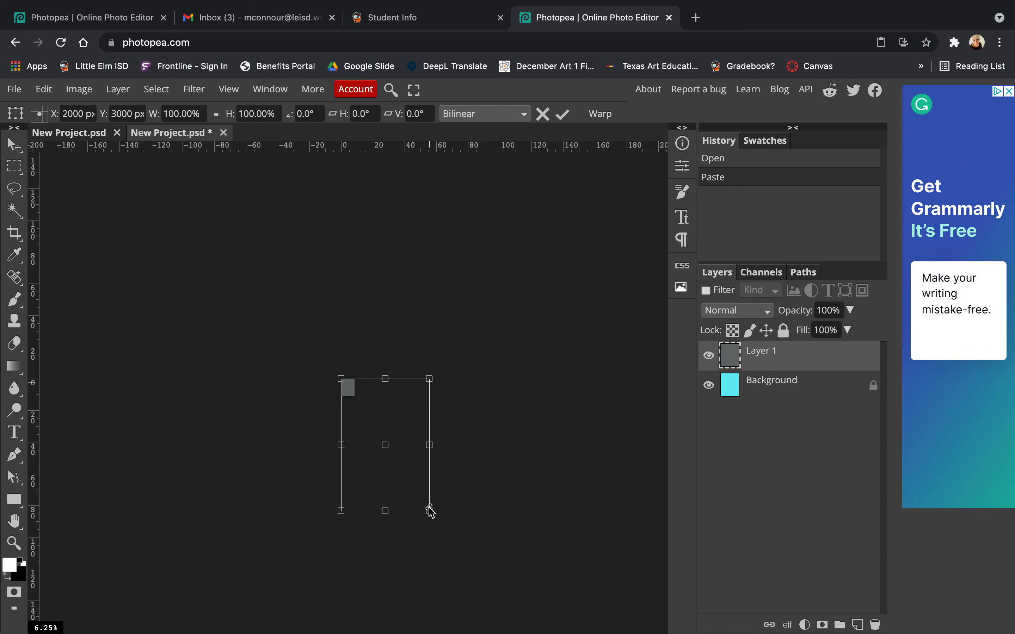
pyautogui.moveTo(428, 510); pyautogui.dragTo(393, 464)
pyautogui.moveTo(354, 397); pyautogui.dragTo(347, 384)
pyautogui.scroll(10, 346, 385)
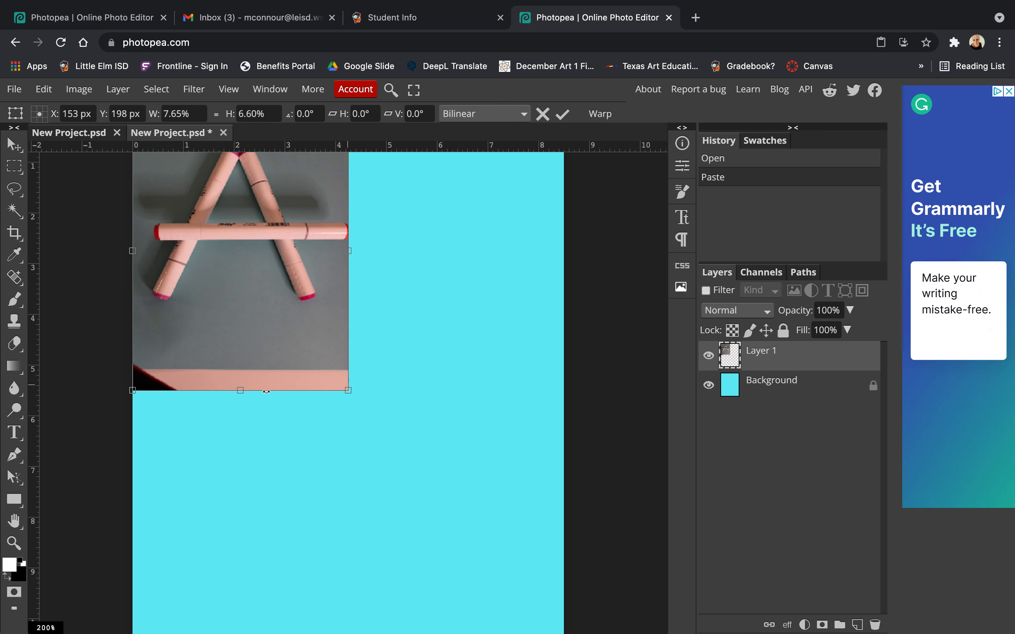
# Stretch the marker photo to about 15.30% width and 17.58% height so it covers the whole page, and apply the transform.
pyautogui.moveTo(242, 392); pyautogui.dragTo(485, 519)
pyautogui.moveTo(347, 519); pyautogui.dragTo(564, 632)
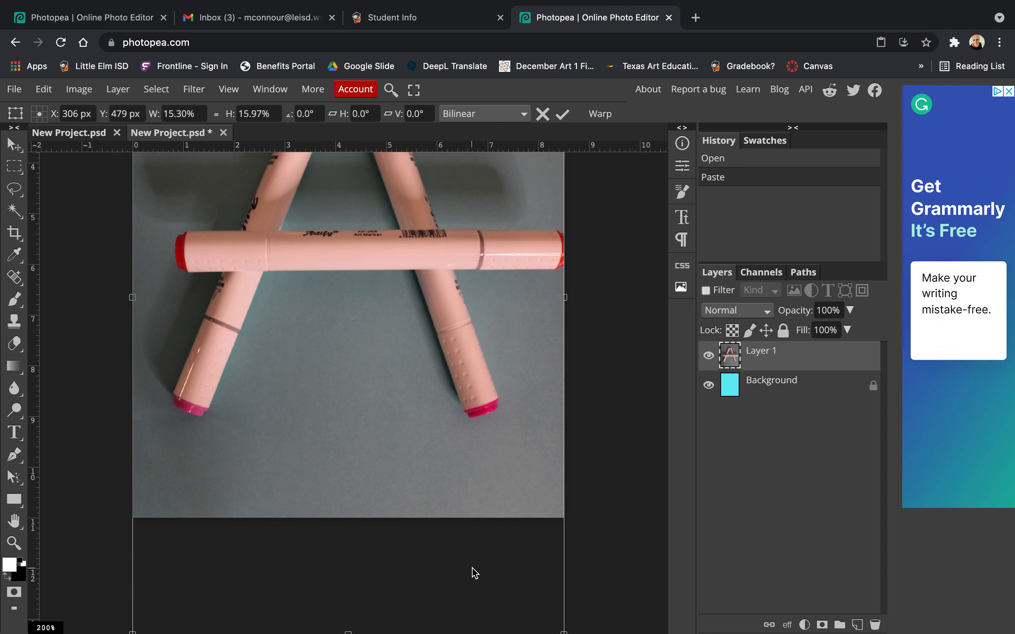
pyautogui.scroll(4, 488, 577)
pyautogui.scroll(5, 474, 573)
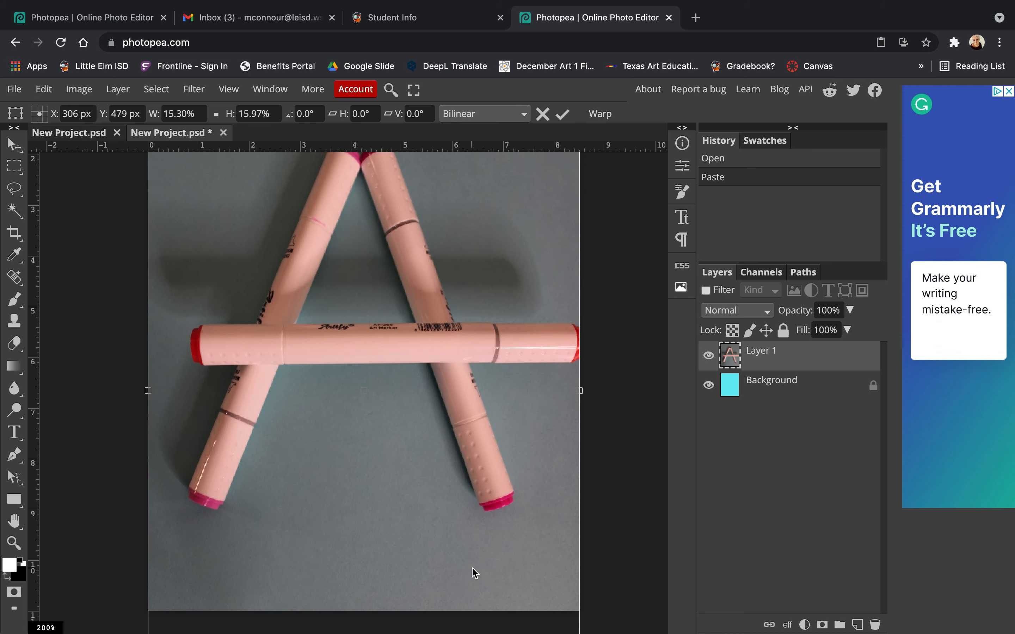
pyautogui.scroll(2, 474, 571)
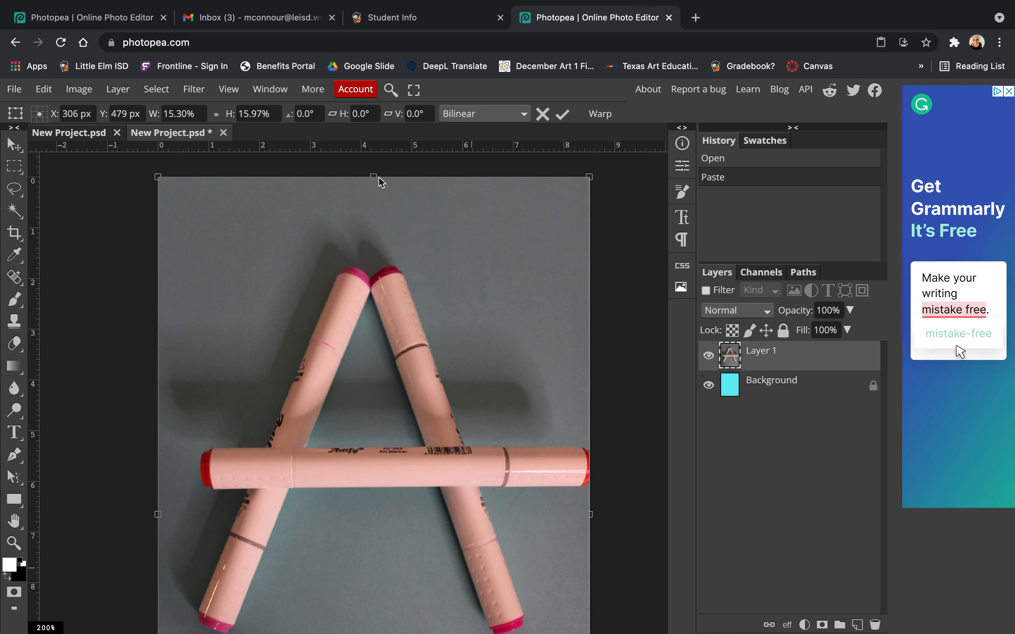
pyautogui.moveTo(373, 177); pyautogui.dragTo(375, 145)
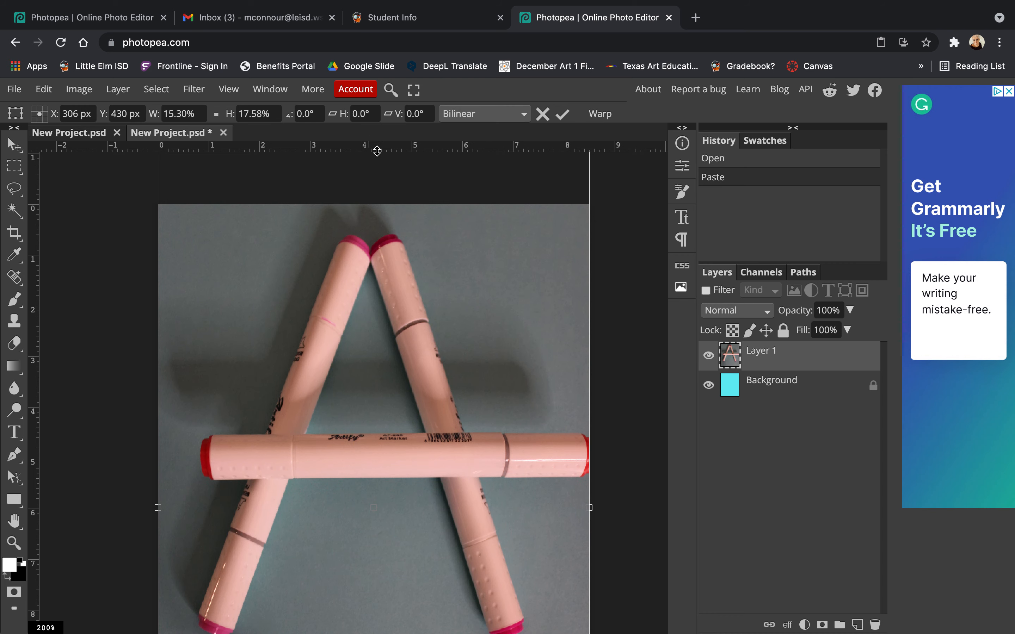
pyautogui.click(563, 114)
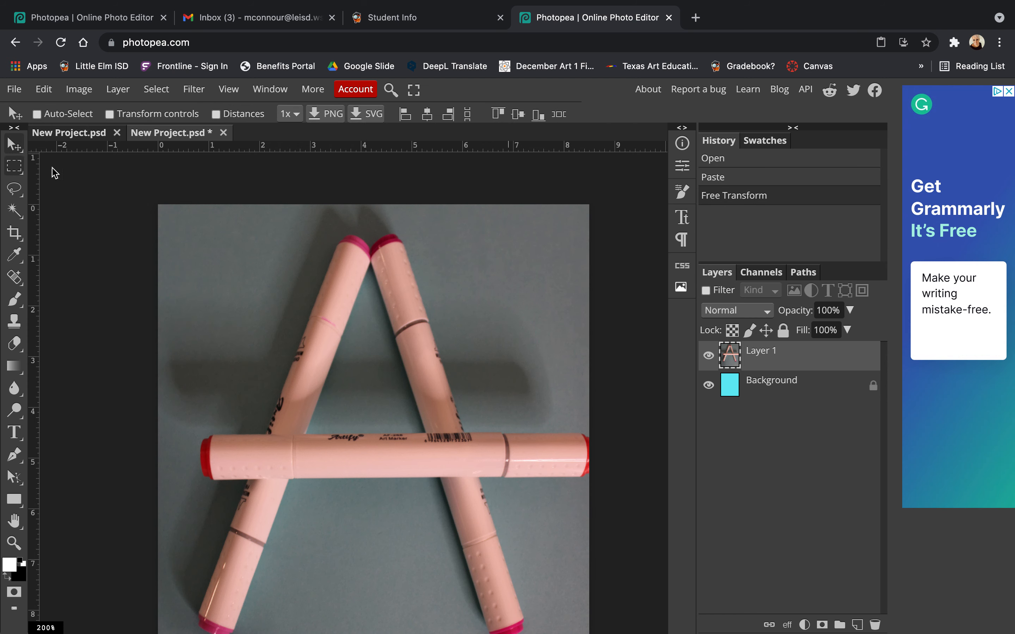
# Select the full page area with Rectangle Select, copy it, and paste it into the first project as a new layer.
pyautogui.press('m')
pyautogui.moveTo(159, 206); pyautogui.dragTo(590, 618)
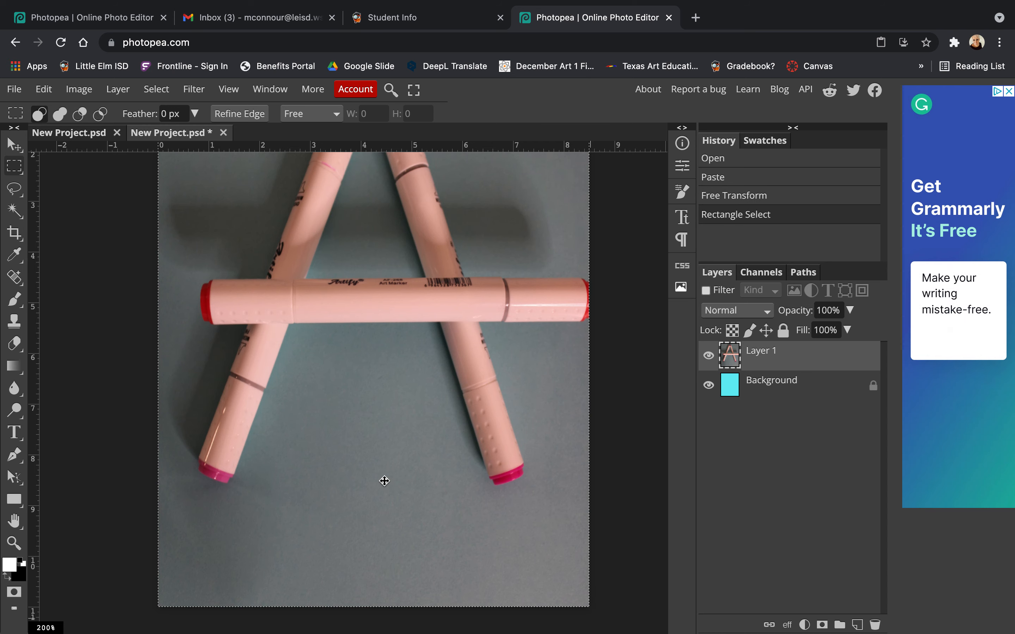
pyautogui.click(90, 141)
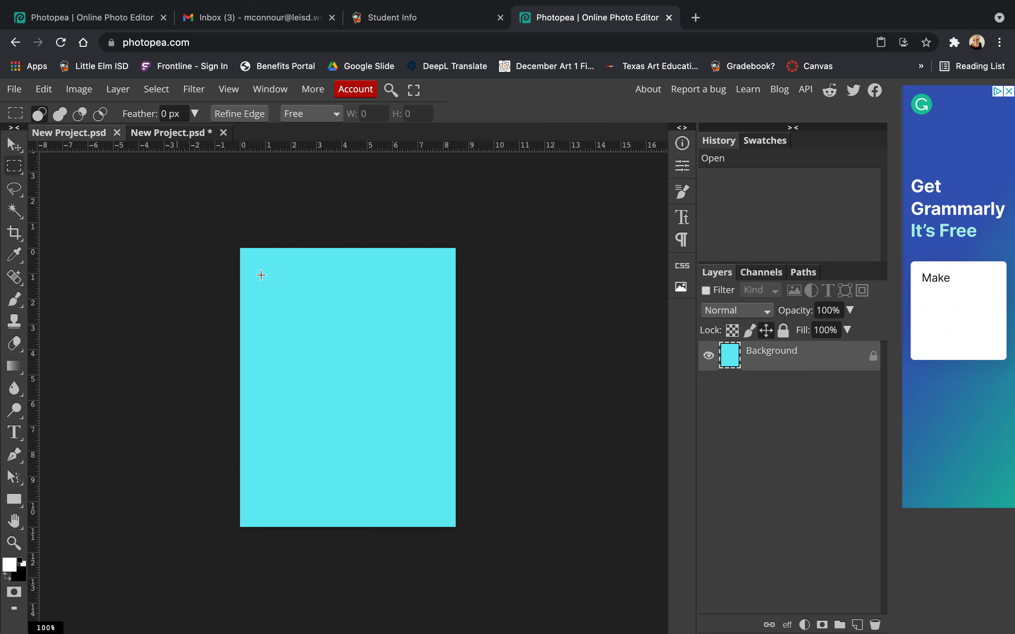
pyautogui.press('super+v')
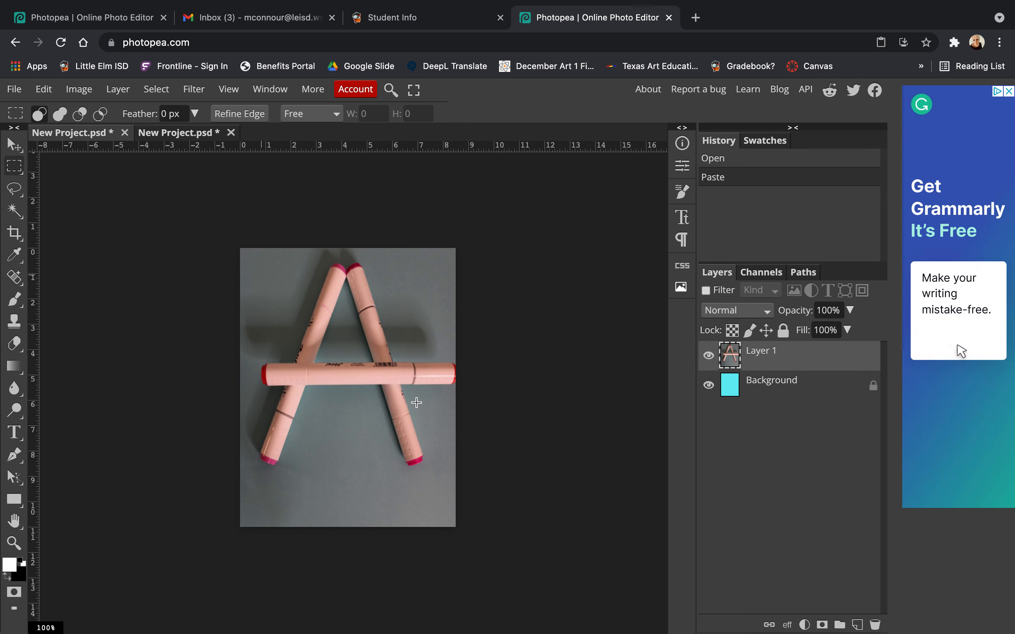
# Free Transform the pasted letter A to about 13.89% width and 12.75% height near the page's upper-left corner and apply it.
pyautogui.click(43, 88)
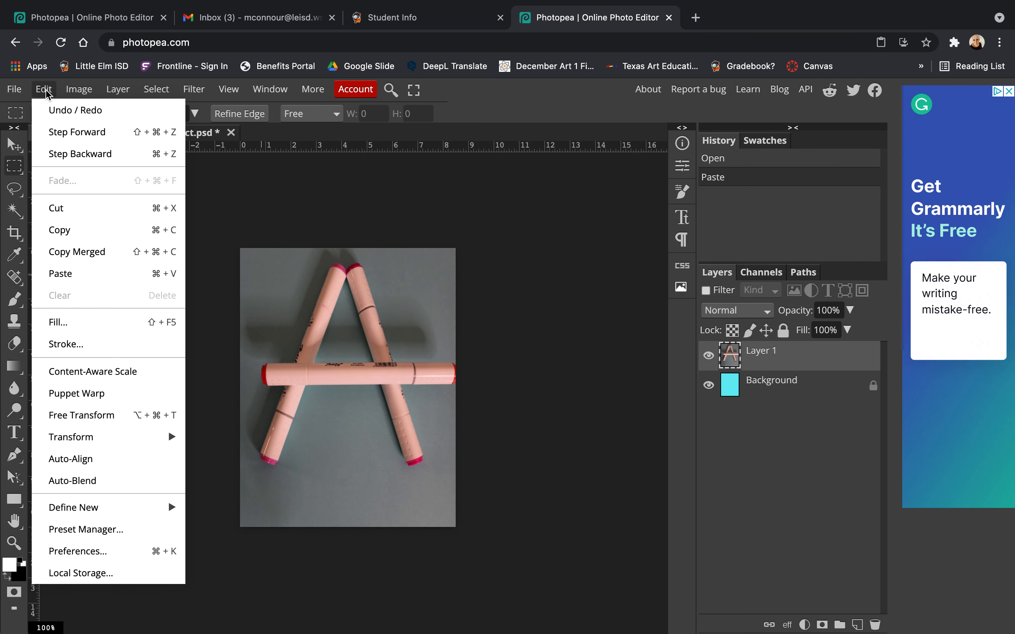
pyautogui.click(93, 416)
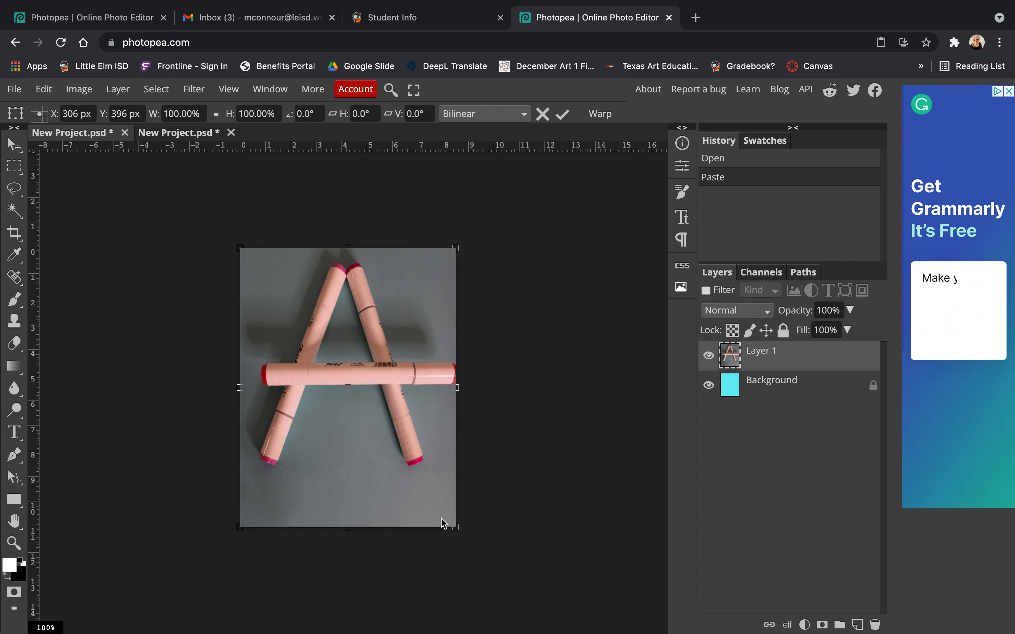
pyautogui.moveTo(456, 527); pyautogui.dragTo(280, 290)
pyautogui.moveTo(280, 289); pyautogui.dragTo(269, 277)
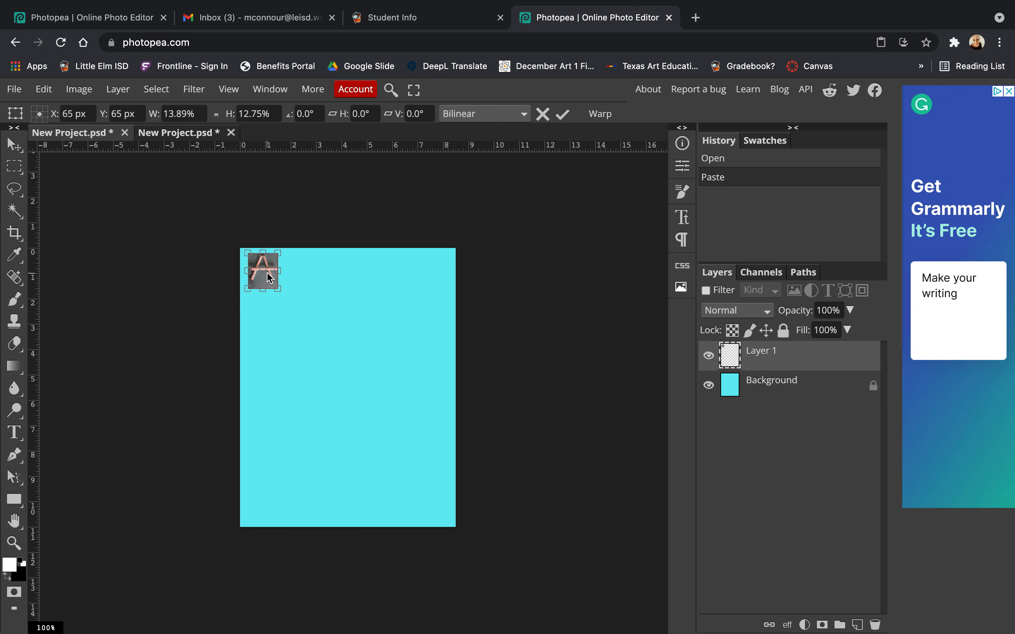
pyautogui.click(563, 114)
# Switch to the desktop, close IMG_0370.JPG, open IMG_0371.JPG in Preview, copy the image and return to Photopea.
pyautogui.hotkey('ctrl', 'Left')
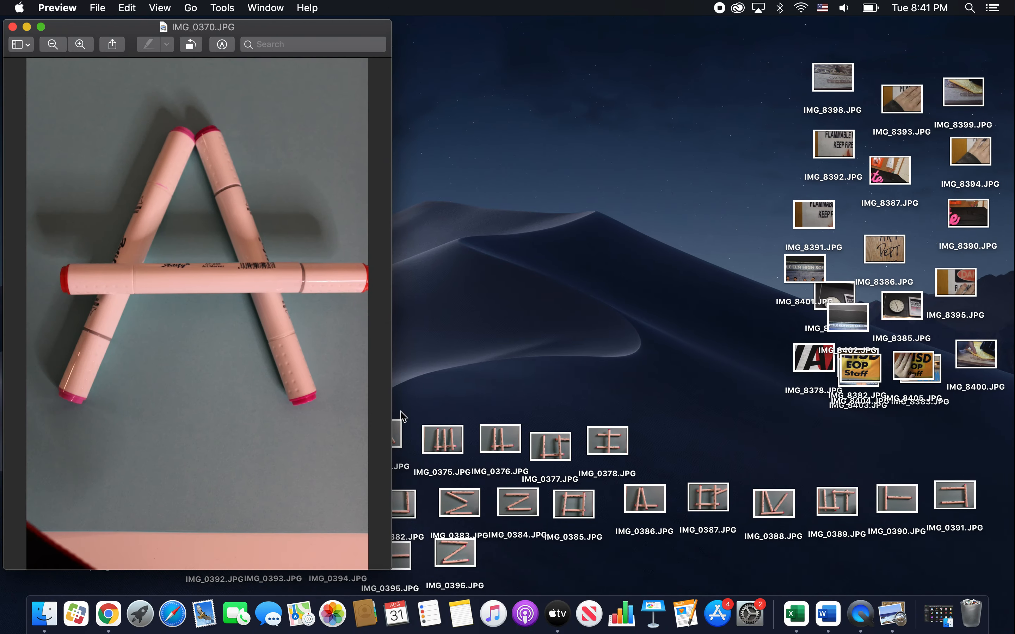
pyautogui.click(13, 27)
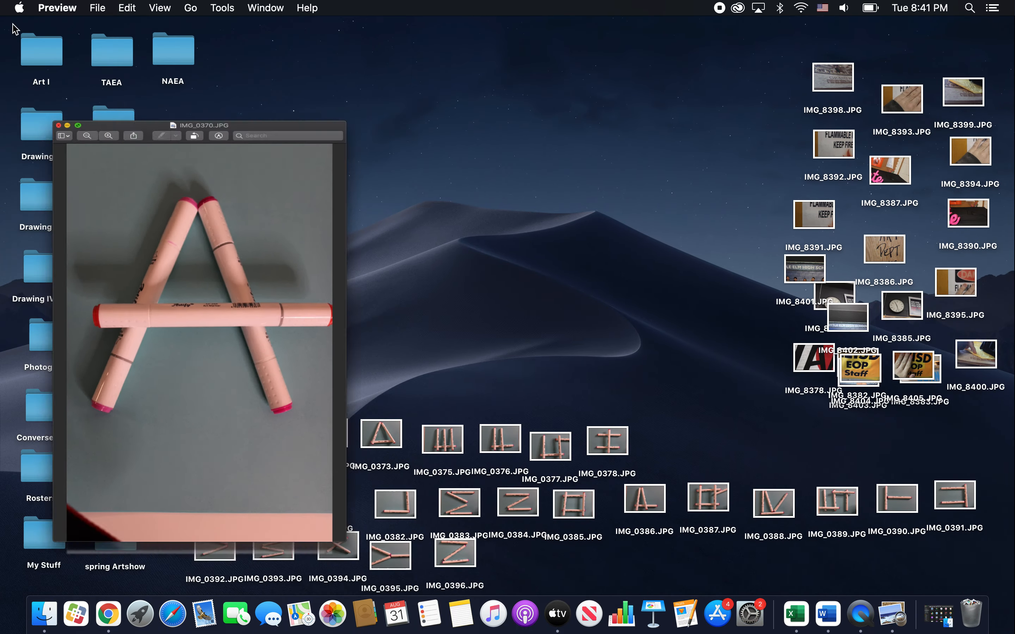
pyautogui.doubleClick(269, 432)
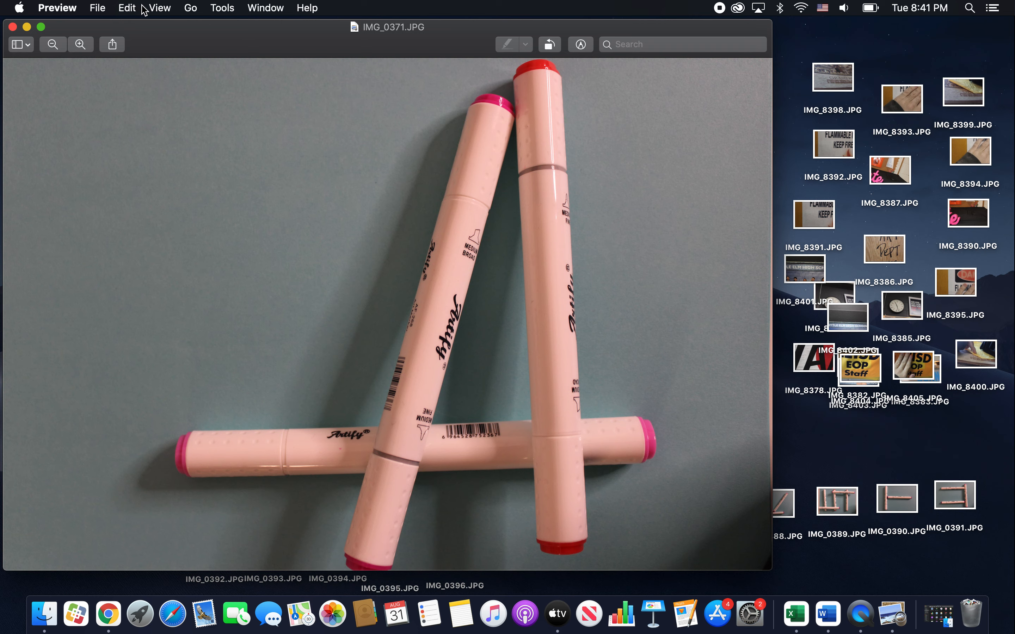
pyautogui.click(127, 8)
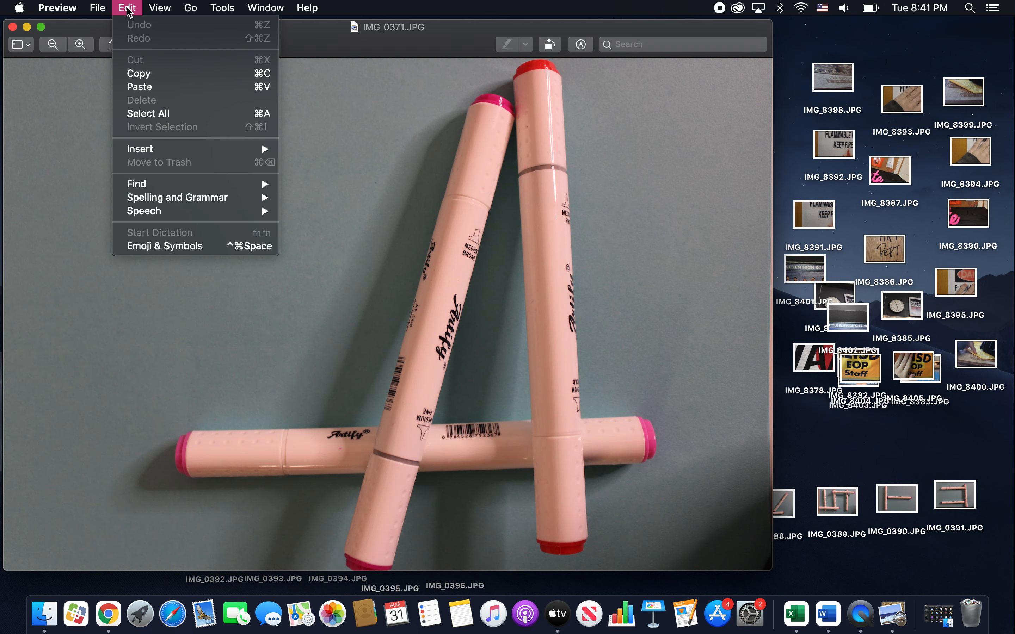
pyautogui.click(143, 75)
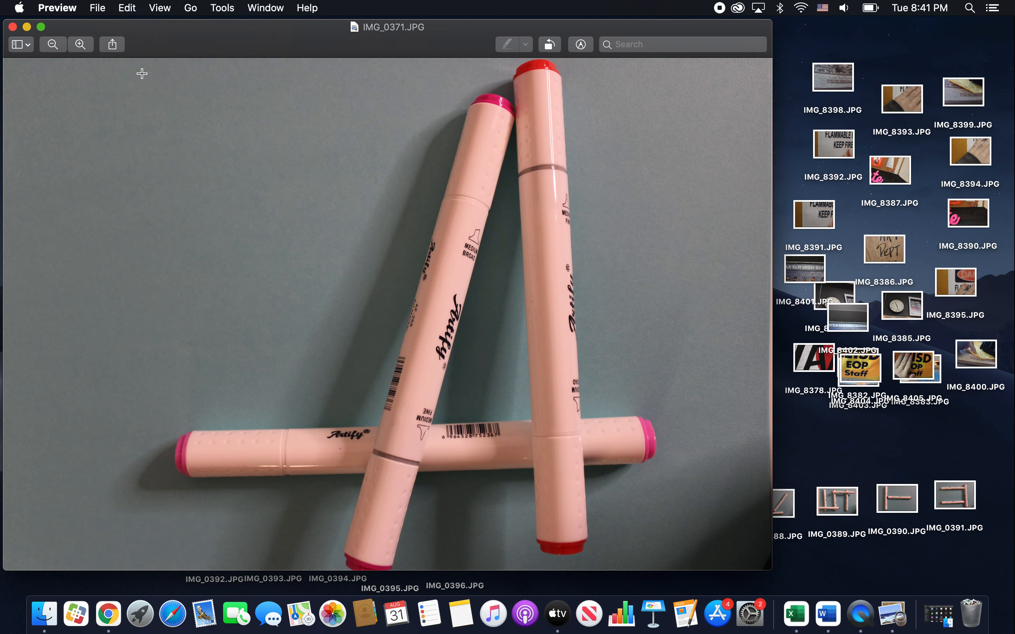
pyautogui.hotkey('ctrl', 'Right')
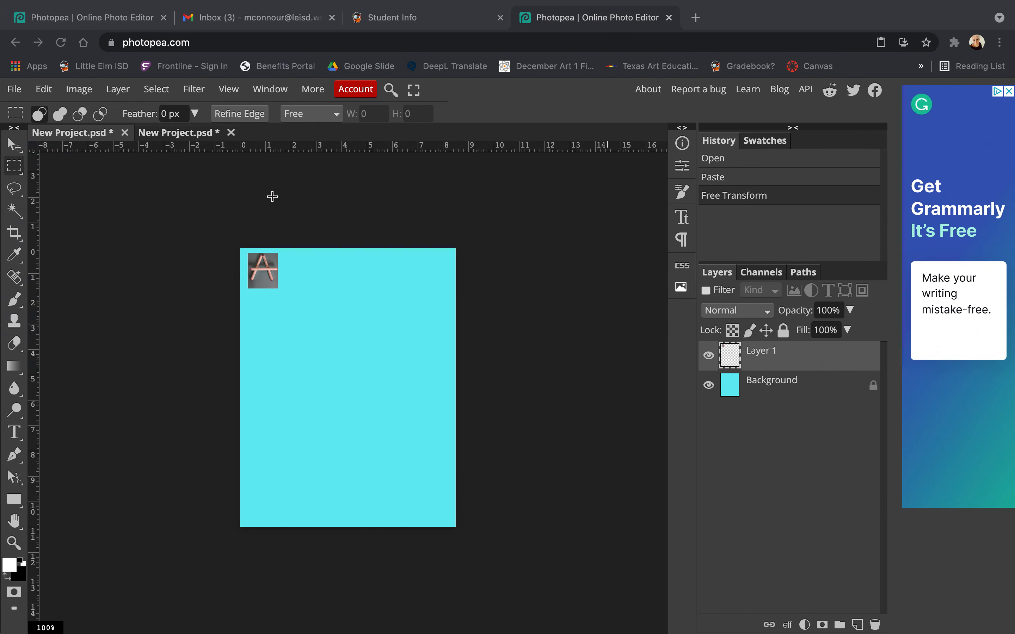
# Paste the copied IMG_0371 photo into the first project as a new layer.
pyautogui.click(44, 89)
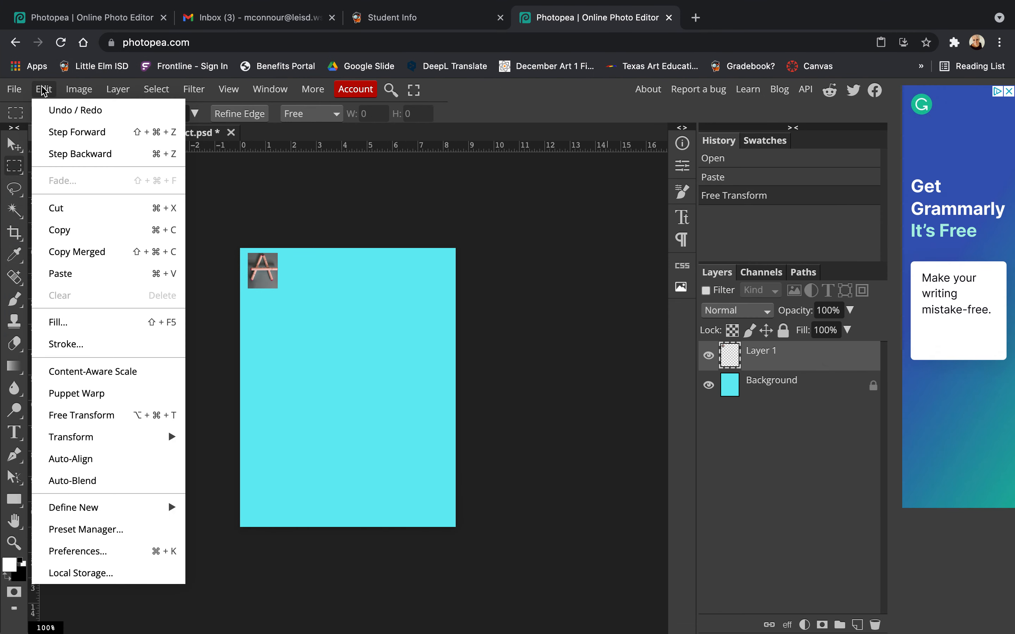
pyautogui.click(76, 273)
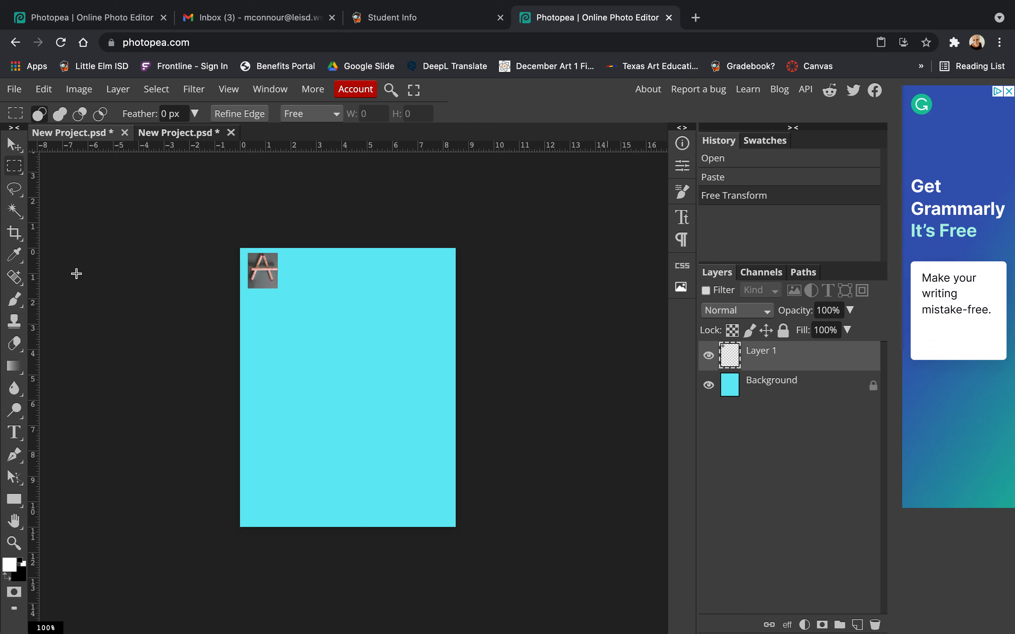
pyautogui.hotkey('ctrl', 'v')
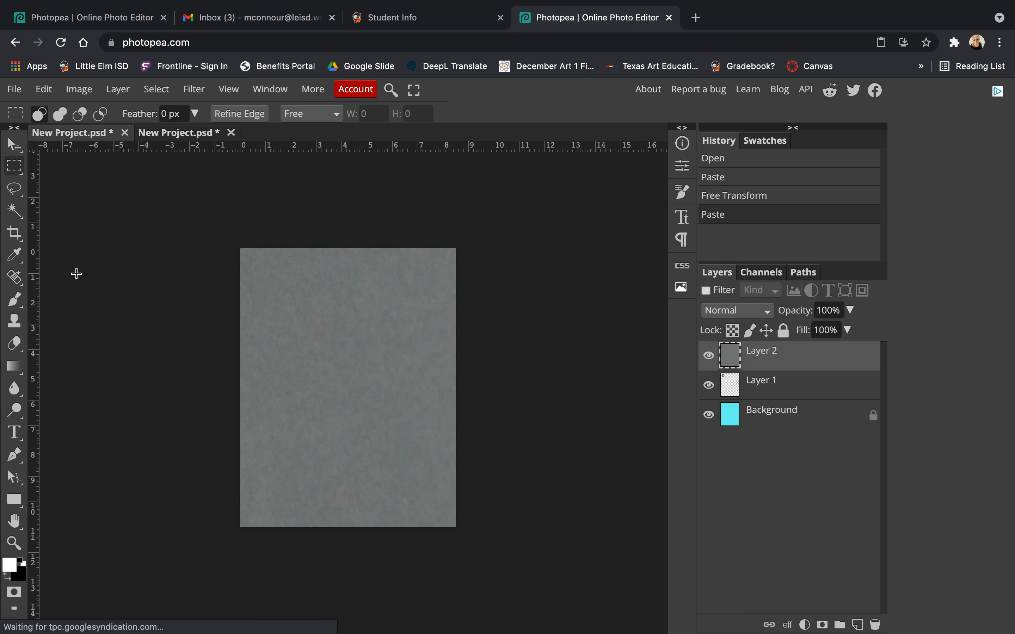
# Free Transform the new photo, rotating it about 89.5° clockwise and shrinking it to about 11.79% by 9.71% over the page.
pyautogui.click(44, 89)
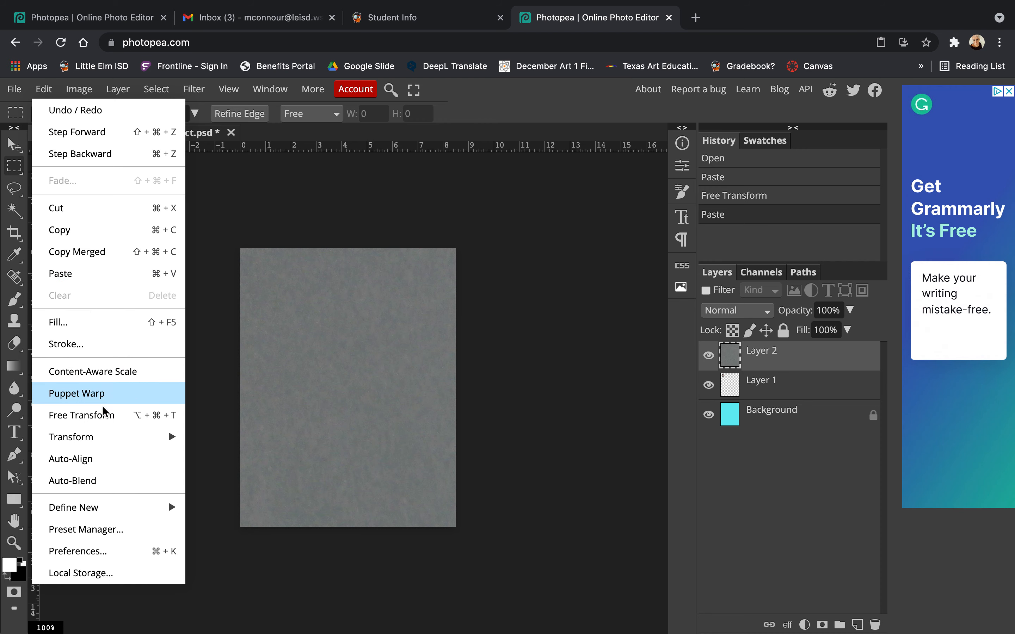
pyautogui.click(106, 421)
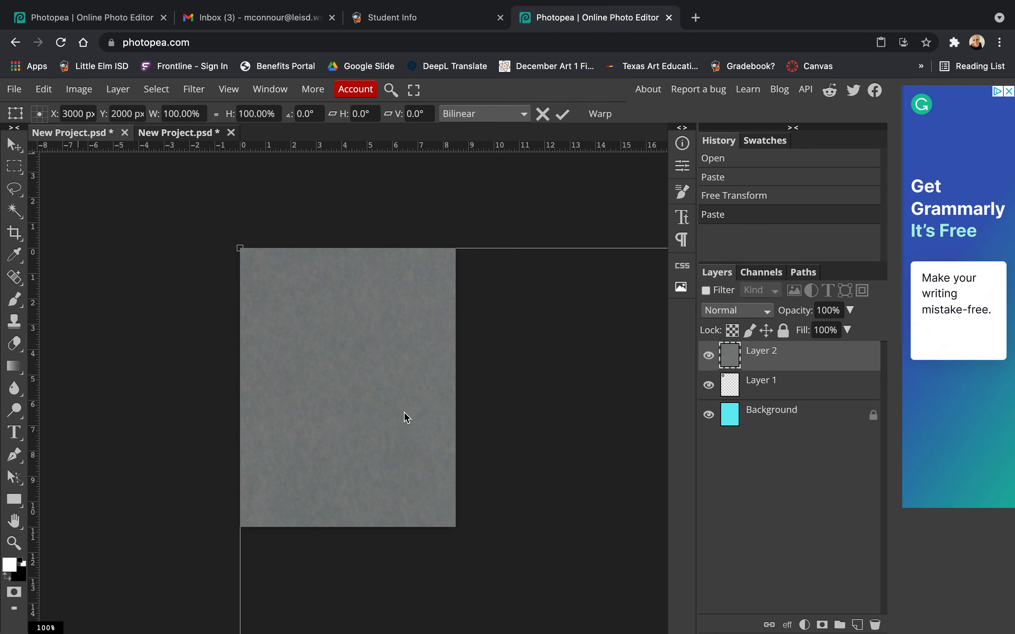
pyautogui.scroll(-10, 422, 416)
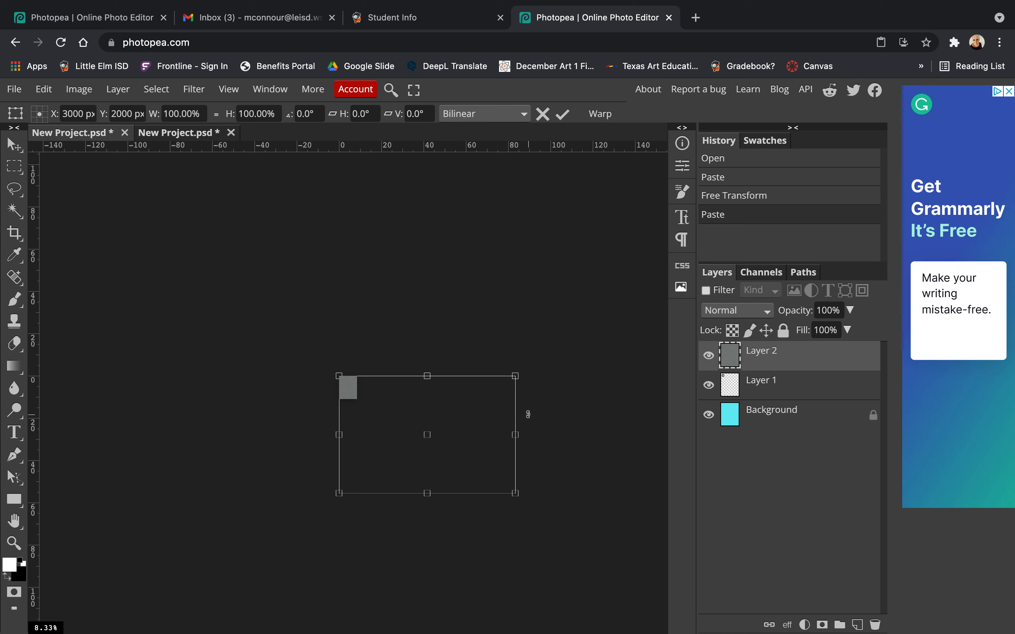
pyautogui.moveTo(527, 414); pyautogui.dragTo(414, 581)
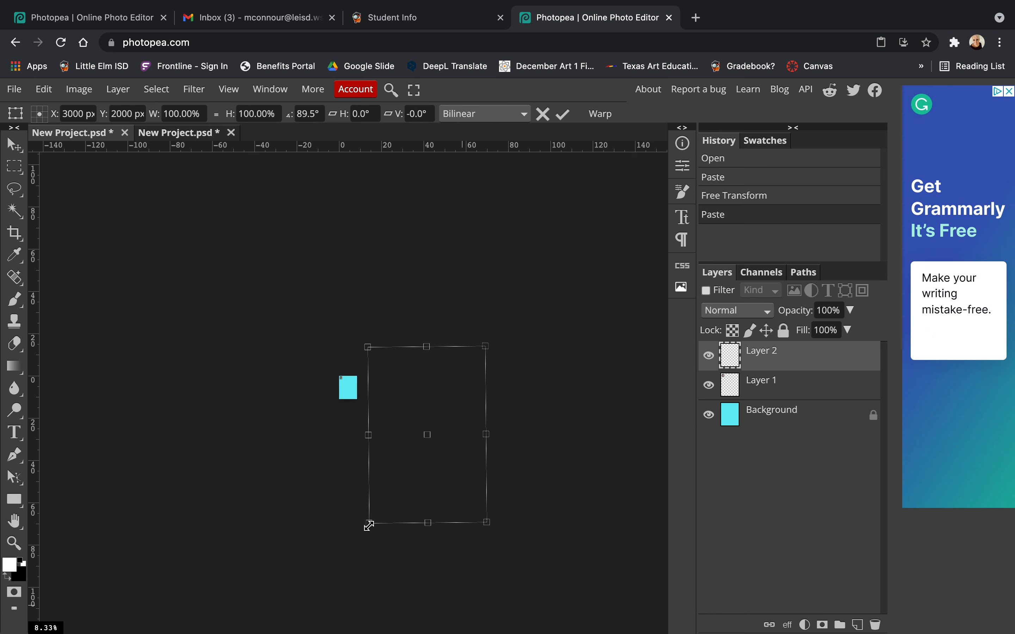
pyautogui.moveTo(368, 526); pyautogui.dragTo(351, 388)
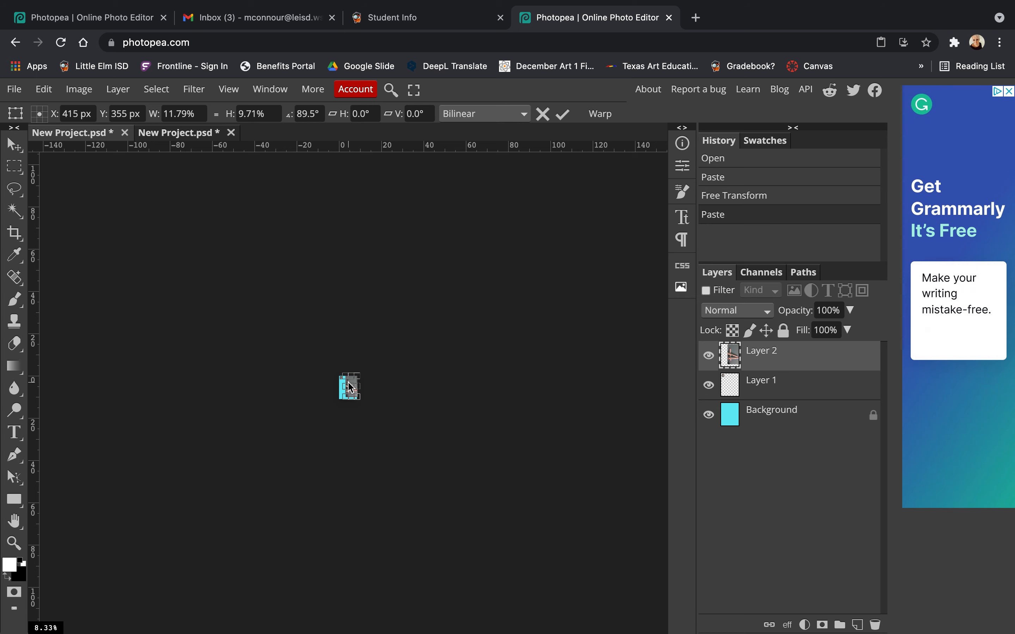
pyautogui.scroll(10, 350, 388)
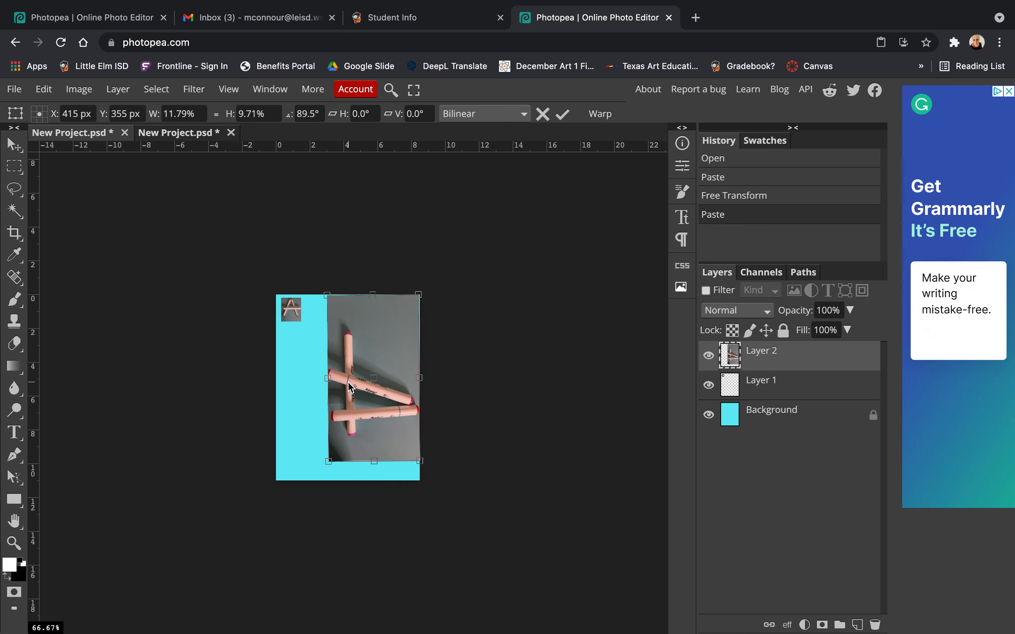
pyautogui.scroll(-3, 348, 382)
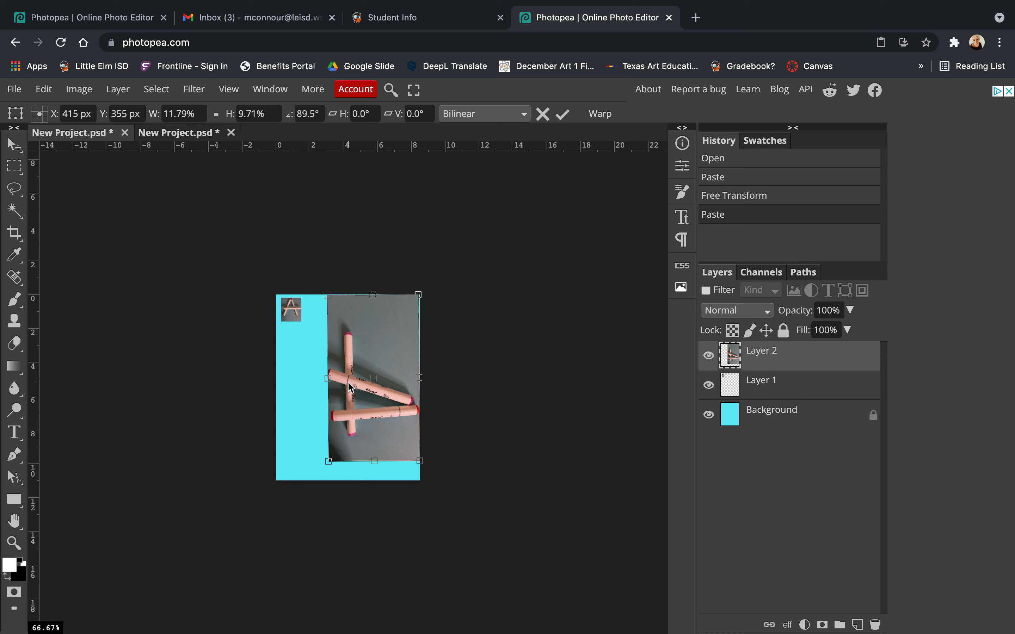
# Shrink the rotated photo to about 1.68% width and 1.90% height, place it just right of the letter A and apply the transform.
pyautogui.moveTo(422, 461)
pyautogui.mouseDown()
pyautogui.moveTo(376, 412)
pyautogui.moveTo(361, 371)
pyautogui.moveTo(362, 330)
pyautogui.moveTo(332, 321)
pyautogui.moveTo(334, 333)
pyautogui.moveTo(319, 311)
pyautogui.mouseUp()
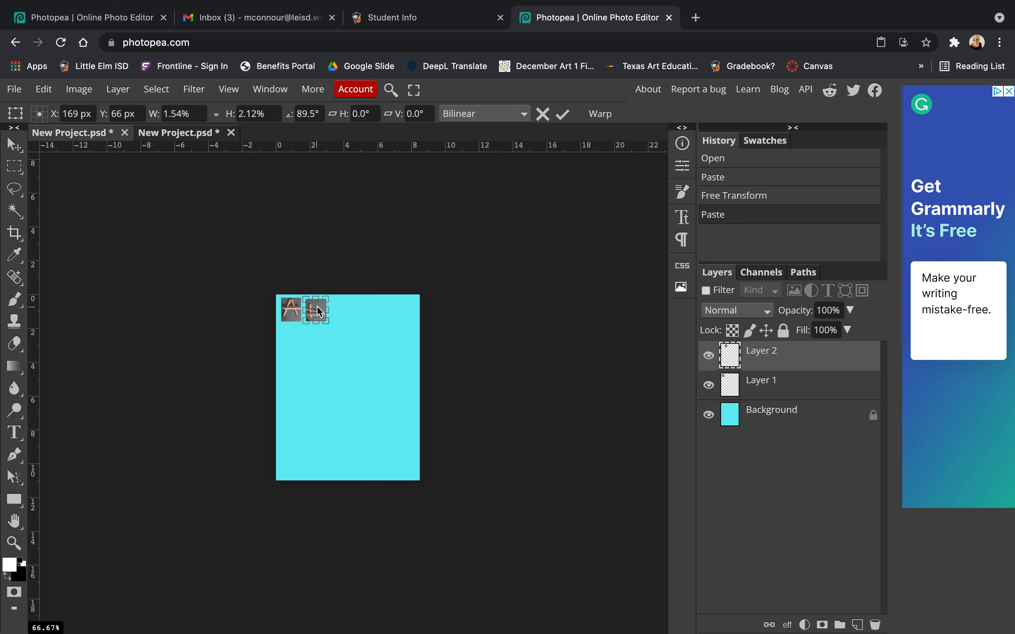
pyautogui.scroll(3, 318, 312)
pyautogui.moveTo(285, 224); pyautogui.dragTo(277, 220)
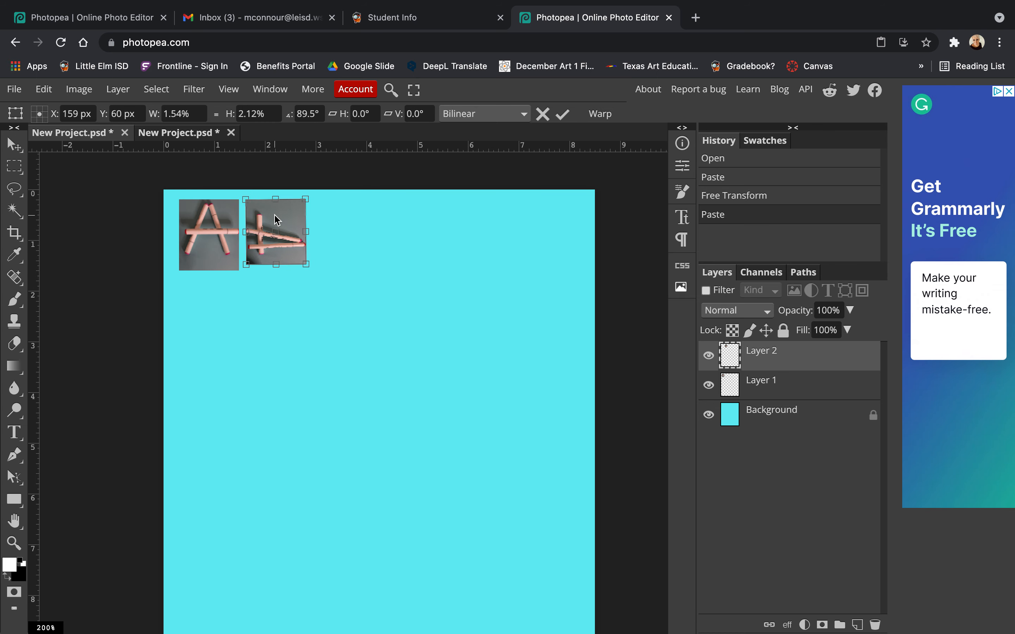
pyautogui.moveTo(308, 265); pyautogui.dragTo(300, 271)
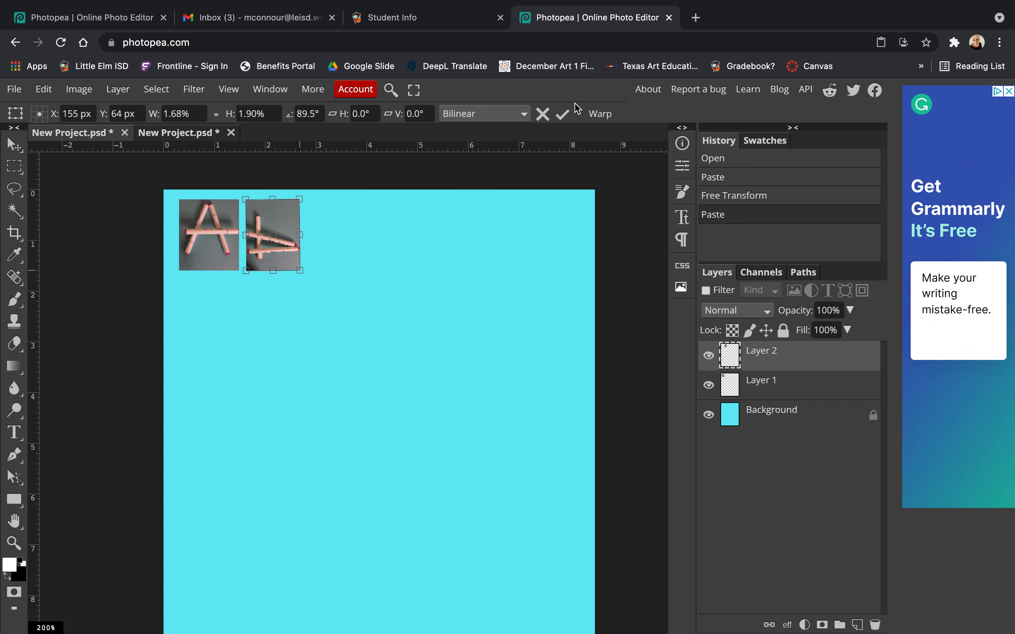
pyautogui.click(563, 115)
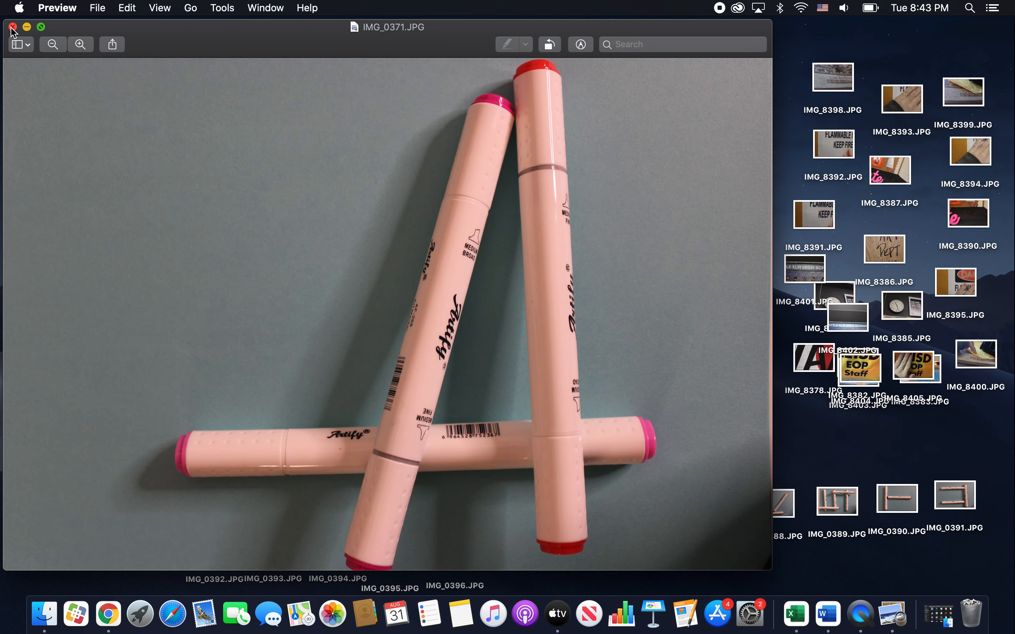
# Close IMG_0371.JPG, open IMG_0372.JPG from the desktop in Preview, copy the image and return to Photopea.
pyautogui.click(13, 27)
pyautogui.doubleClick(338, 440)
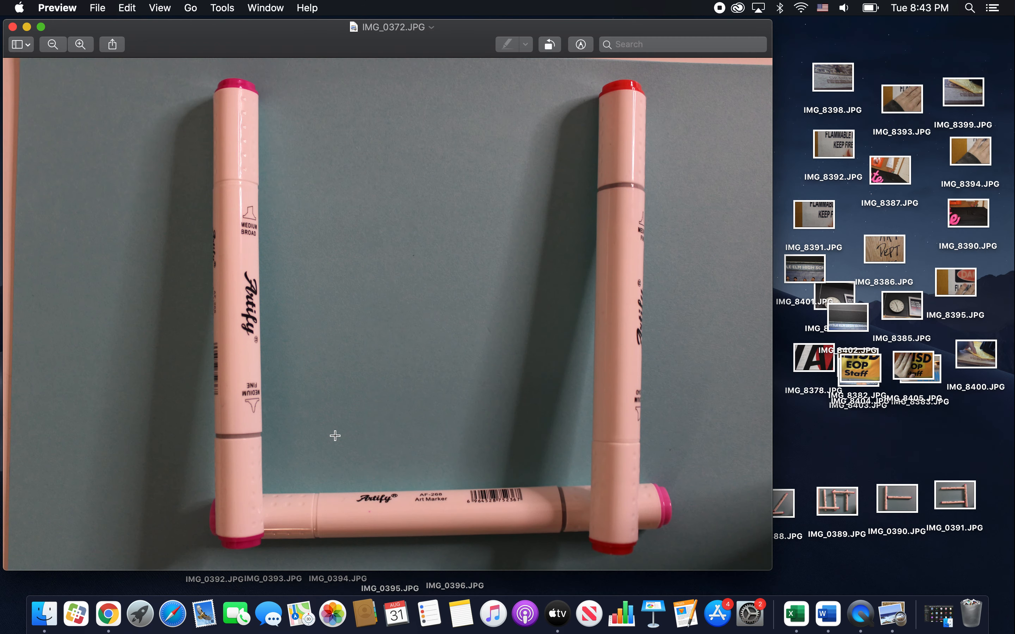
pyautogui.click(130, 10)
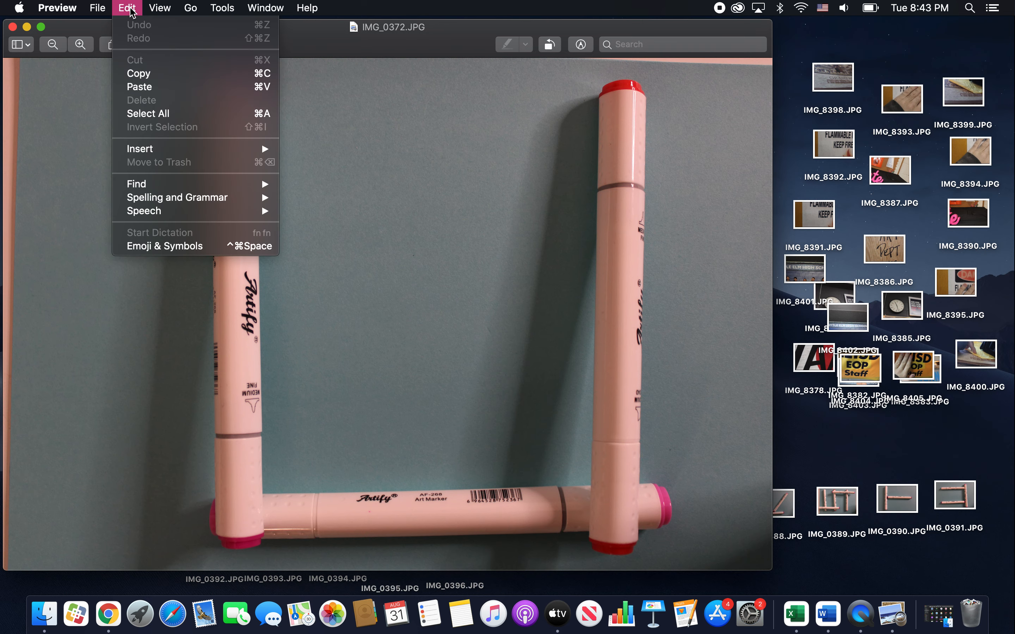
pyautogui.click(143, 77)
pyautogui.press('super+Tab')
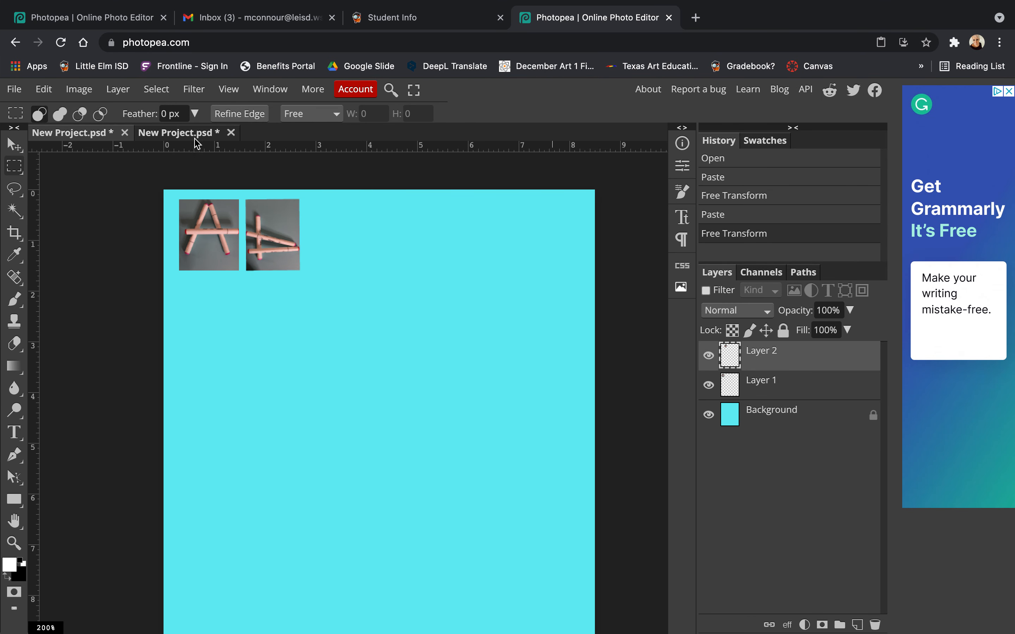
# Create a new 8.5 by 11 inch, 72 DPI project with the custom cyan background and paste the clipboard image into it.
pyautogui.click(192, 134)
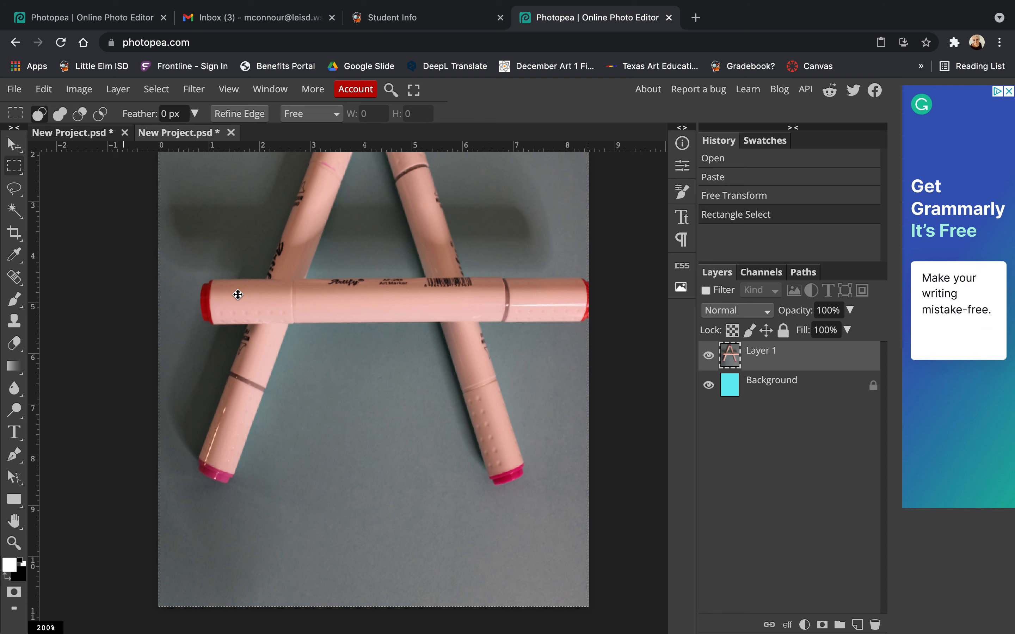
pyautogui.scroll(5, 237, 295)
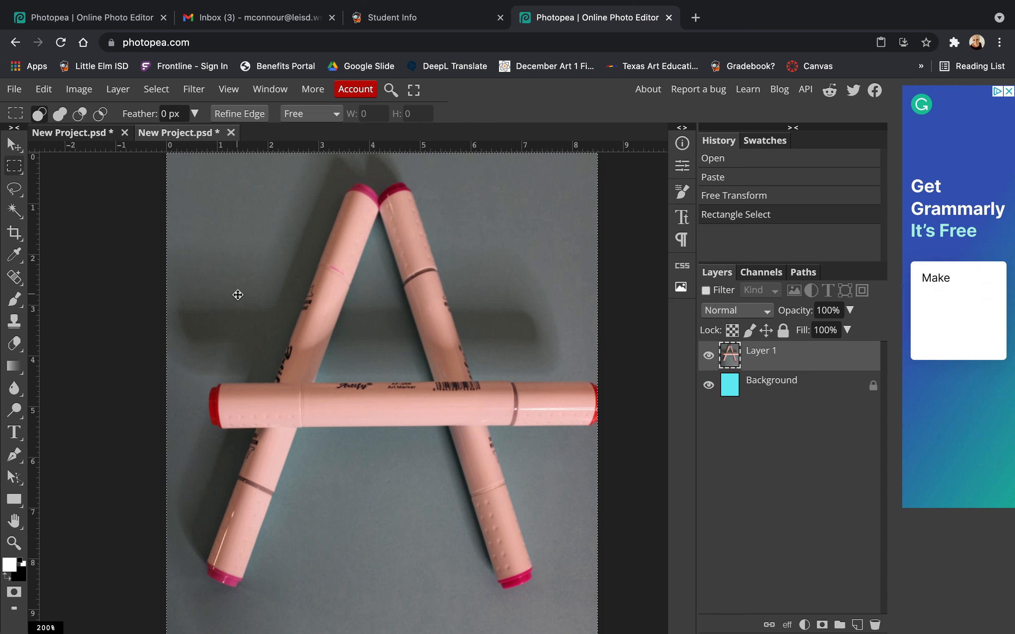
pyautogui.scroll(2, 238, 295)
pyautogui.click(47, 91)
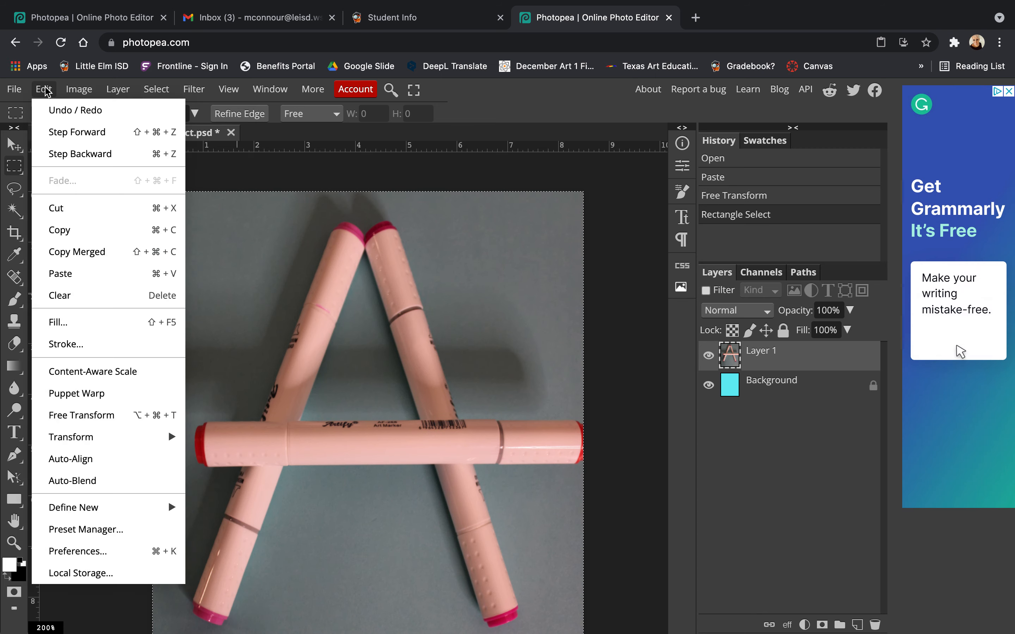
pyautogui.moveTo(15, 90)
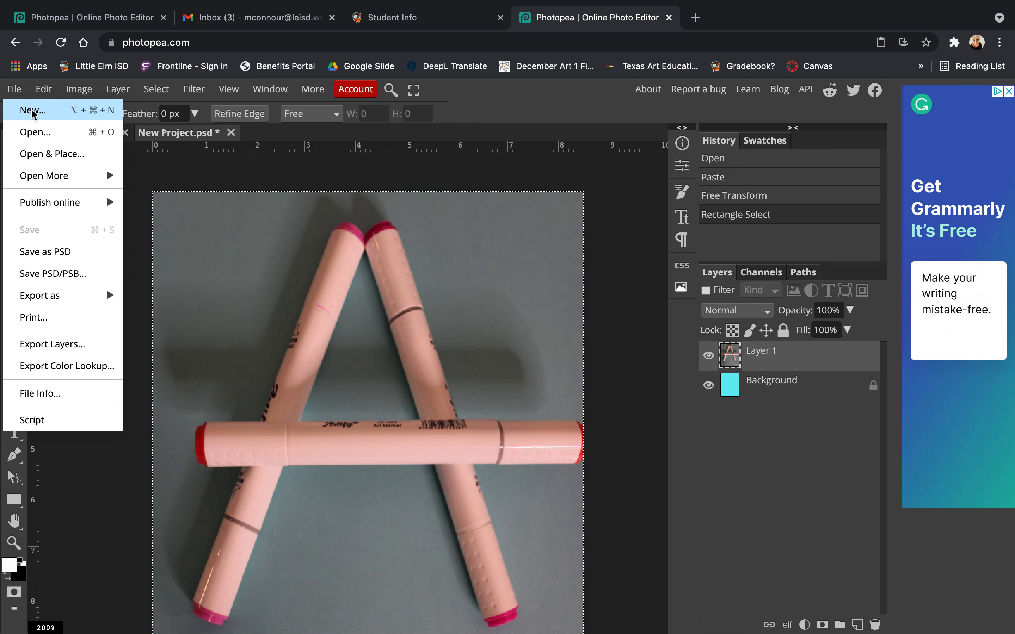
pyautogui.click(33, 110)
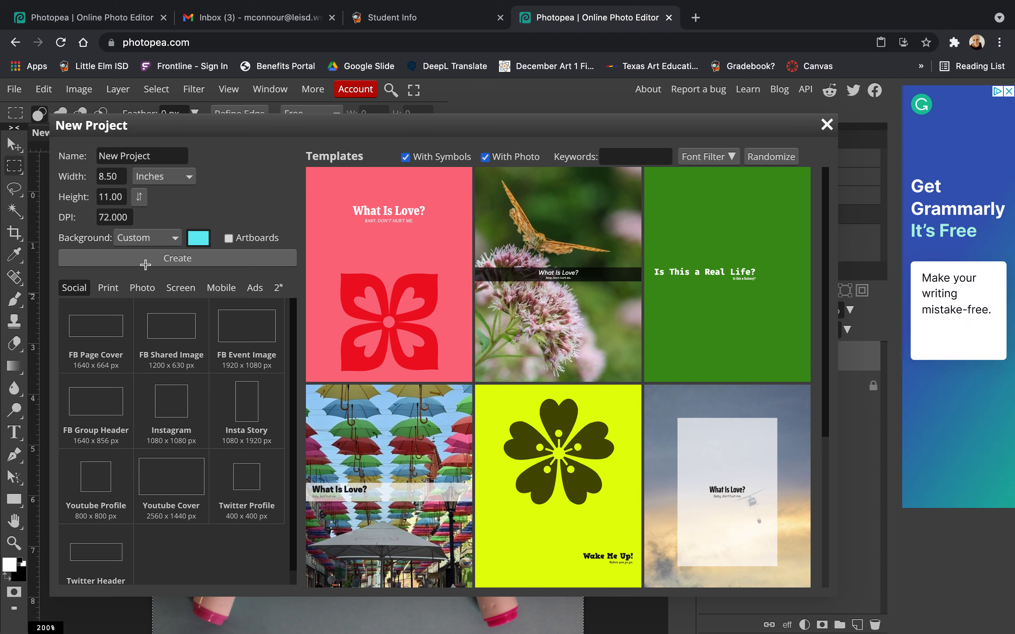
pyautogui.click(145, 259)
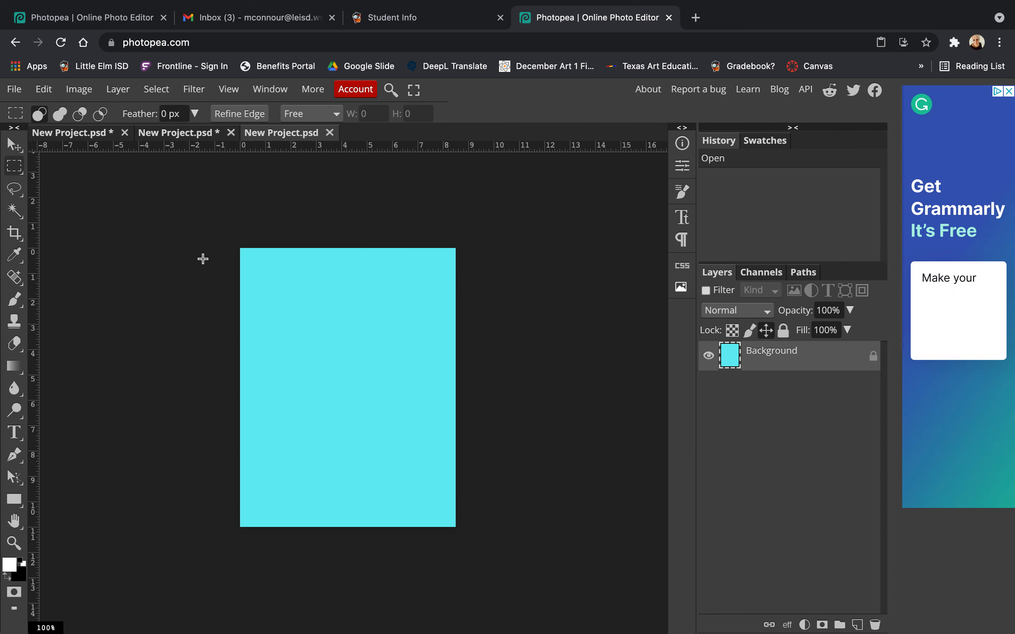
pyautogui.press('super+v')
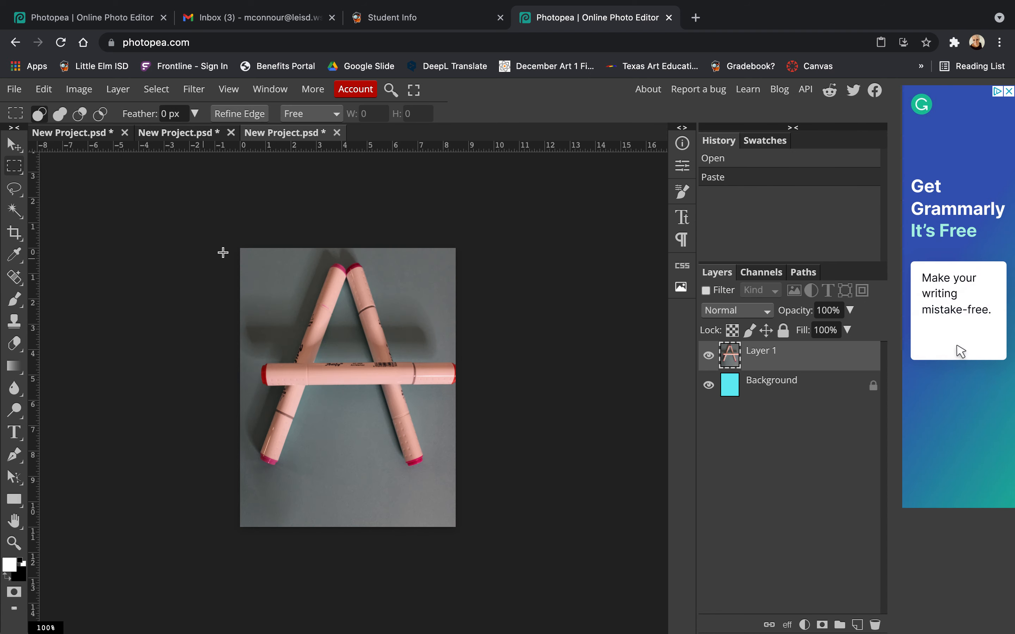
# Switch to Preview, copy the IMG_0372 image again and paste it into the new Photopea project as another layer.
pyautogui.press('super+Tab')
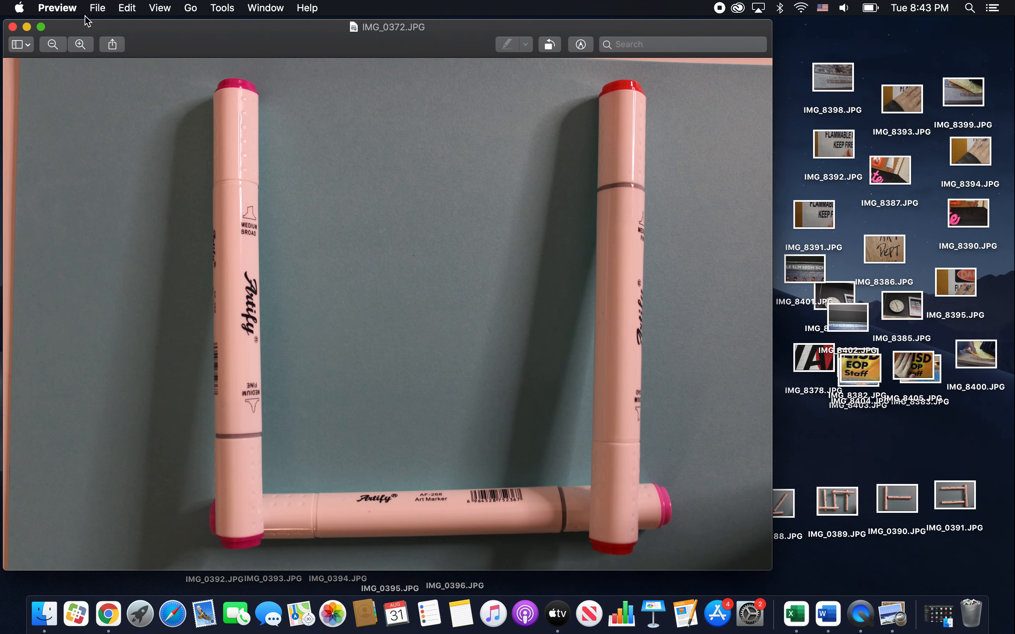
pyautogui.click(134, 10)
pyautogui.click(147, 72)
pyautogui.press('super+Tab')
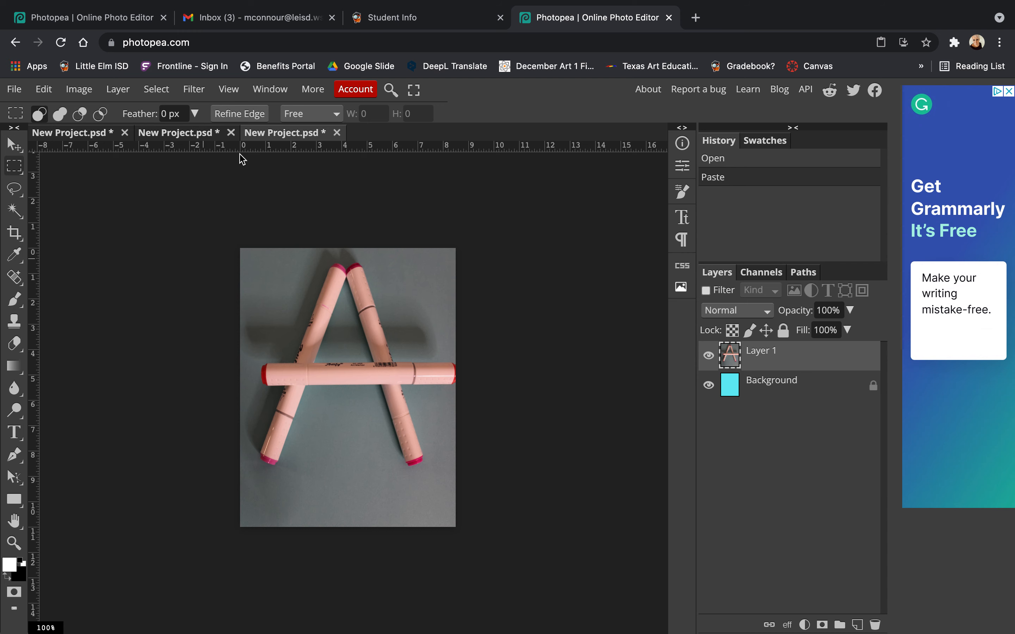
pyautogui.press('super+v')
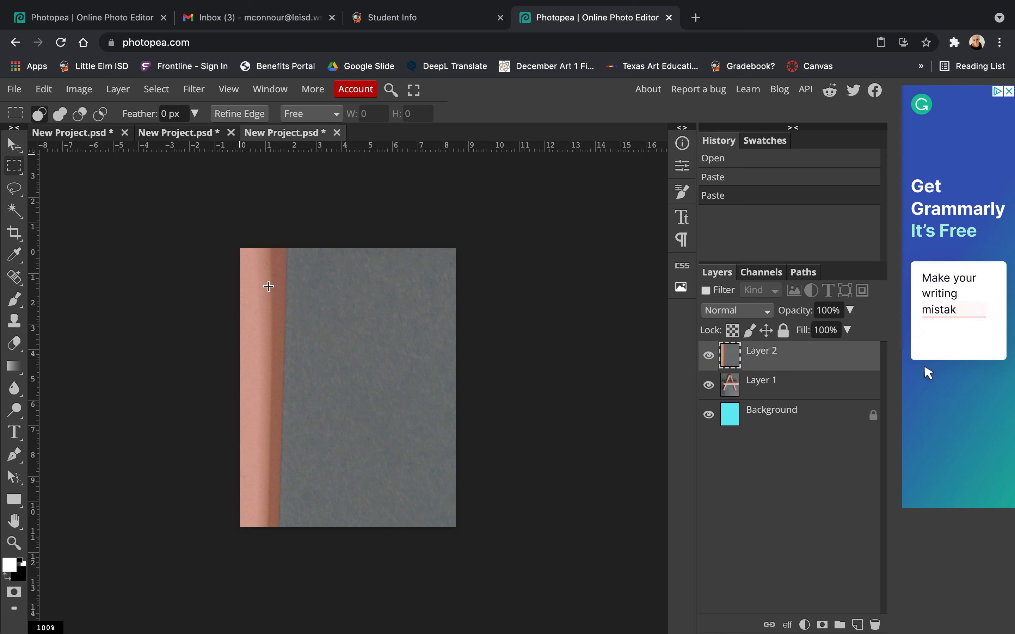
# Free Transform the pasted IMG_0372 photo, shrinking it to about 10.20% width and 19.80% height so it fits the page.
pyautogui.click(44, 89)
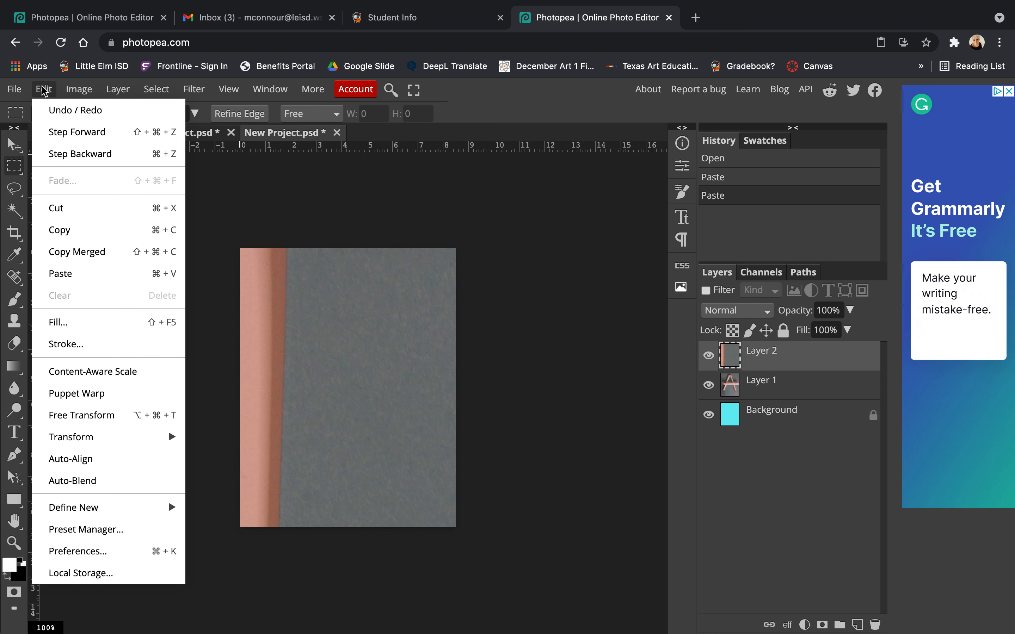
pyautogui.click(101, 415)
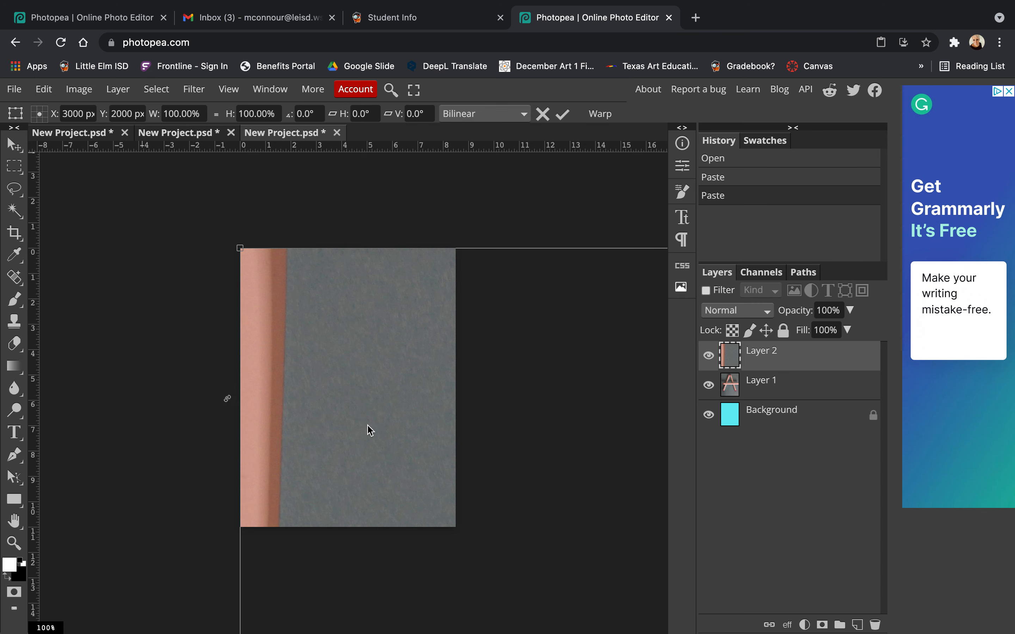
pyautogui.press('super+minus')
pyautogui.press('super+minus')
pyautogui.press('super+minus')
pyautogui.press('super+minus')
pyautogui.press('super+minus')
pyautogui.press('super+minus')
pyautogui.press('super+minus')
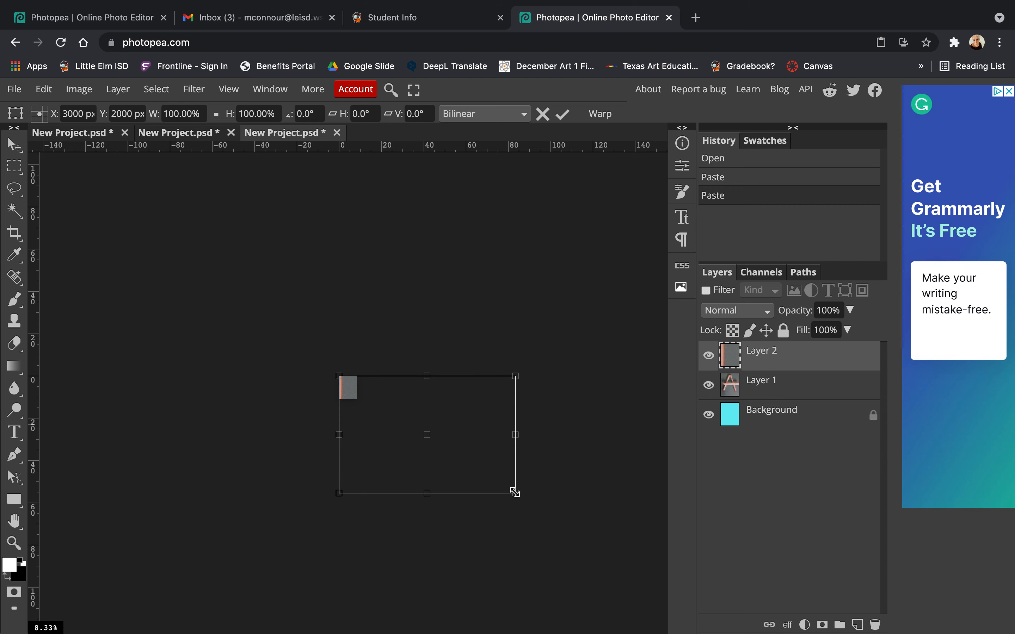
pyautogui.moveTo(515, 492); pyautogui.dragTo(514, 492)
pyautogui.moveTo(452, 450); pyautogui.dragTo(359, 399)
pyautogui.scroll(5, 359, 398)
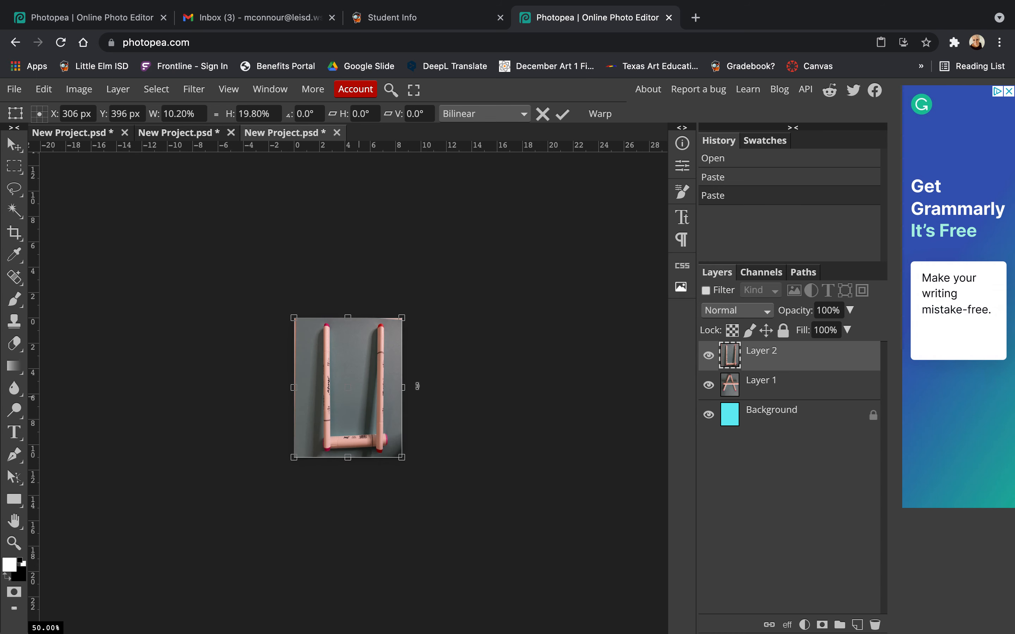
# Rotate the photo about 90.9° clockwise, resize it to about 16.76% by 15.85% over the page and apply the transform.
pyautogui.moveTo(418, 386); pyautogui.dragTo(347, 452)
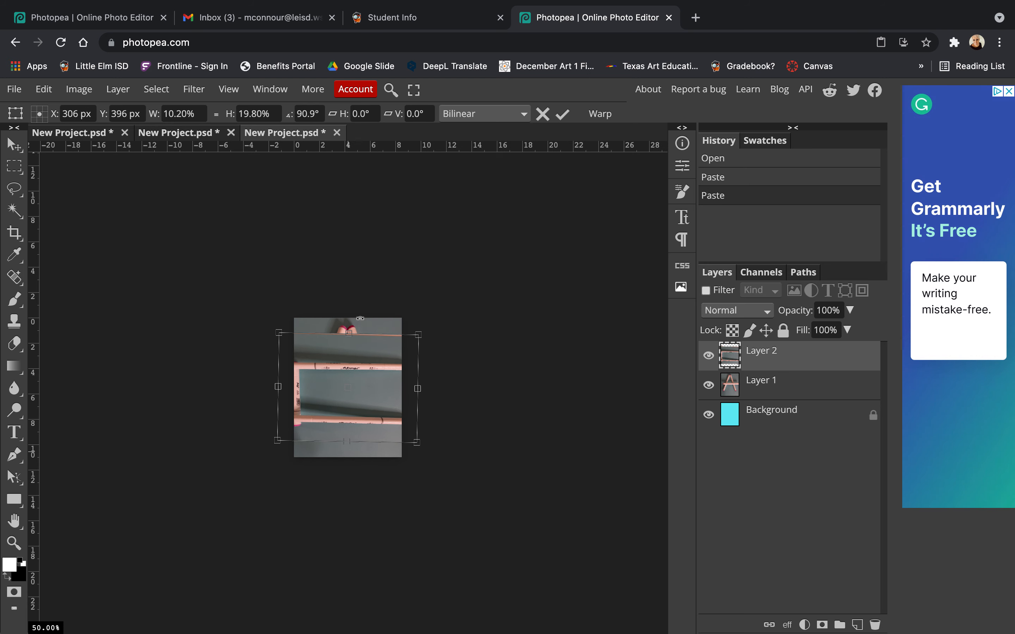
pyautogui.moveTo(347, 334); pyautogui.dragTo(348, 313)
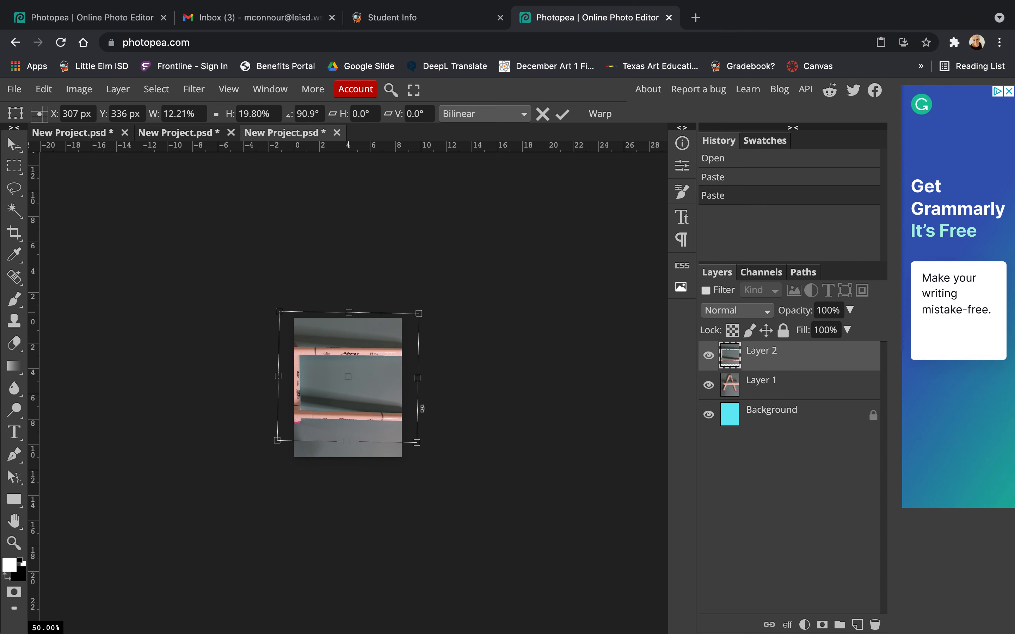
pyautogui.moveTo(418, 443)
pyautogui.mouseDown()
pyautogui.moveTo(399, 444)
pyautogui.moveTo(406, 450)
pyautogui.mouseUp()
pyautogui.moveTo(278, 449); pyautogui.dragTo(295, 465)
pyautogui.moveTo(293, 468); pyautogui.dragTo(294, 470)
pyautogui.moveTo(355, 312); pyautogui.dragTo(353, 293)
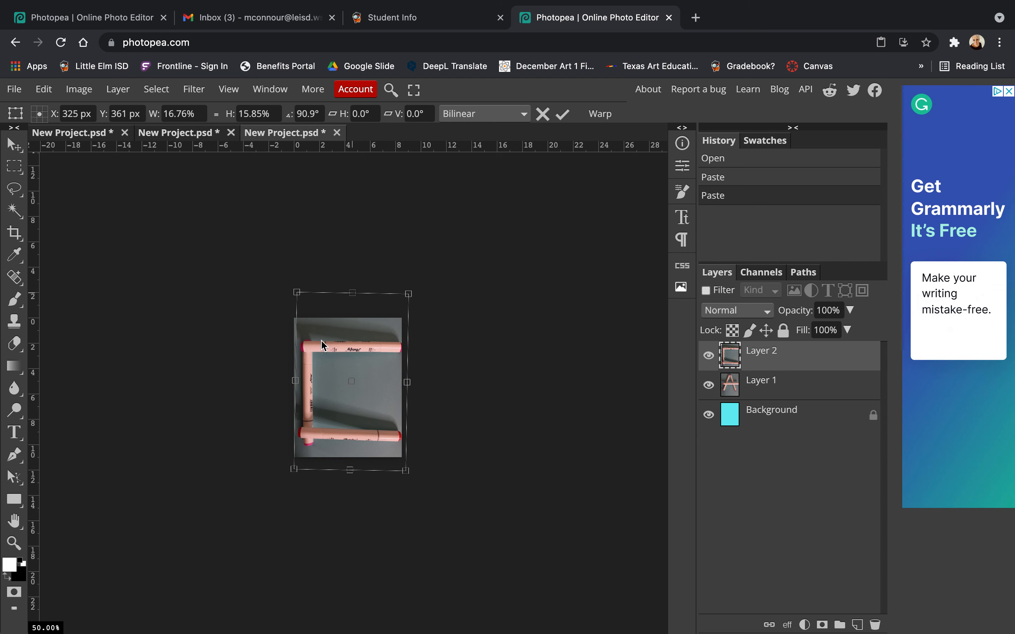
pyautogui.moveTo(322, 332); pyautogui.dragTo(317, 332)
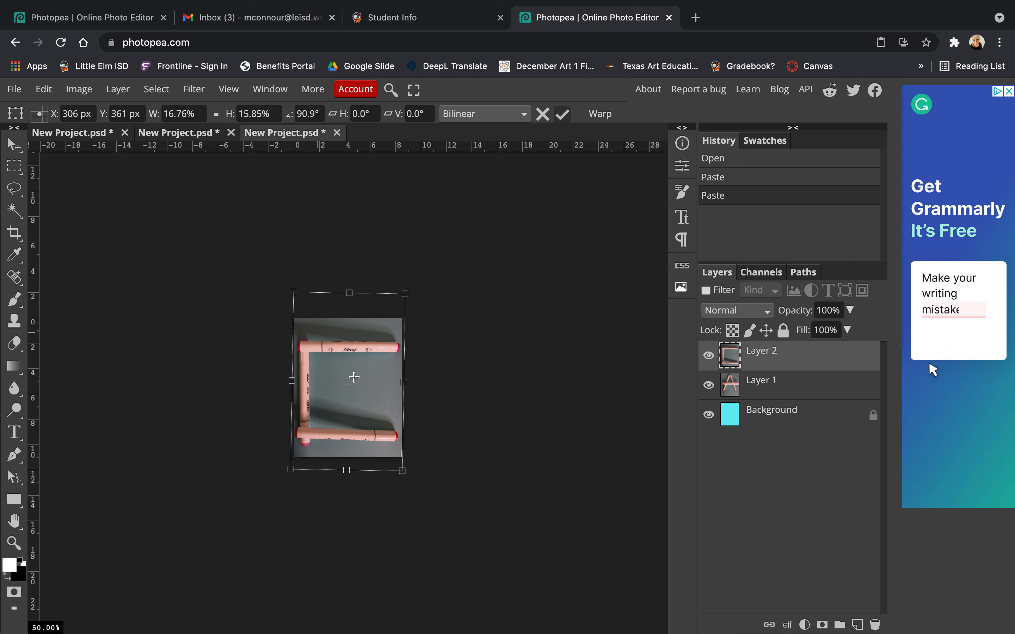
pyautogui.press('Return')
pyautogui.press('super+plus')
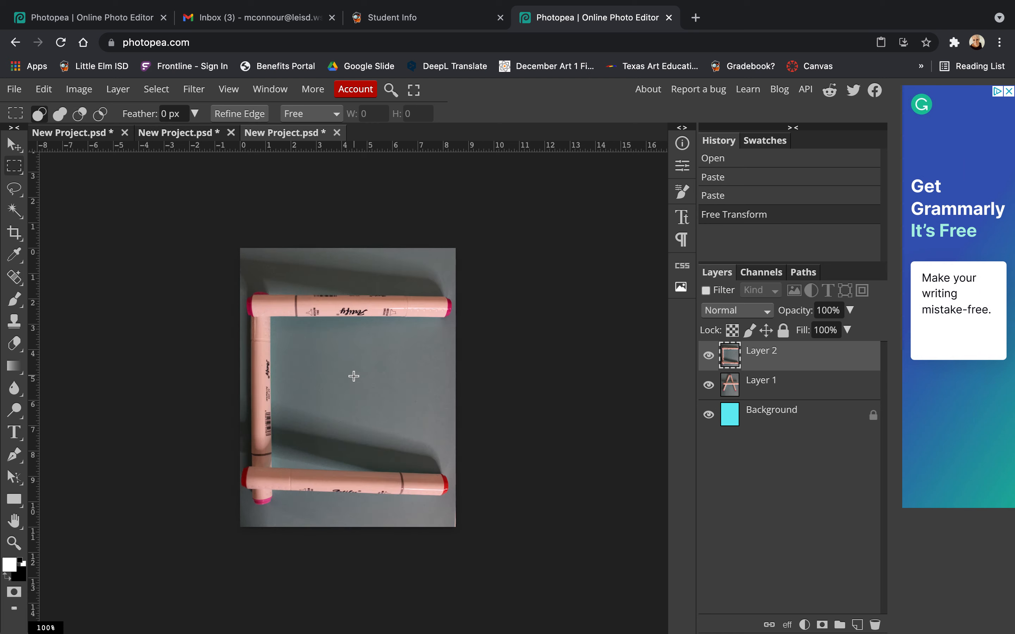
# Select the whole page with Rectangle Select, copy it and paste it into the first project as a new layer.
pyautogui.click(18, 170)
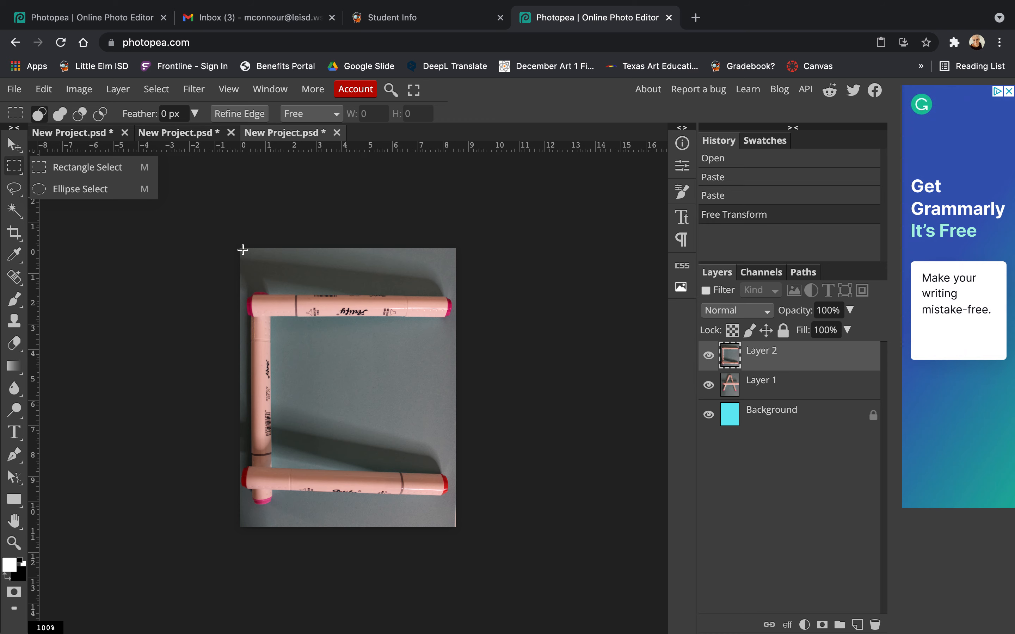
pyautogui.moveTo(239, 247); pyautogui.dragTo(456, 529)
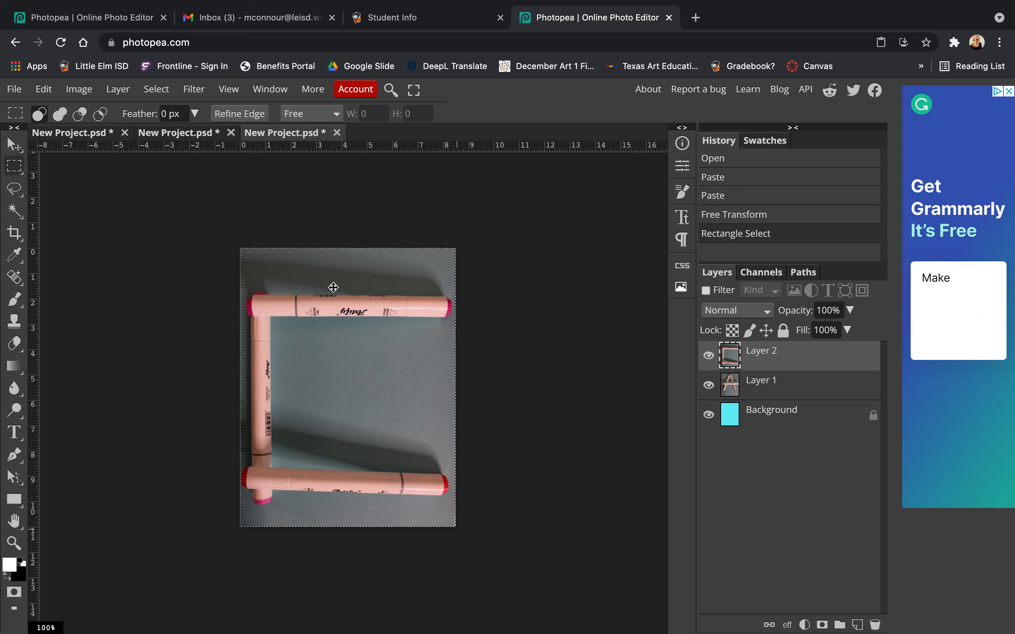
pyautogui.click(77, 133)
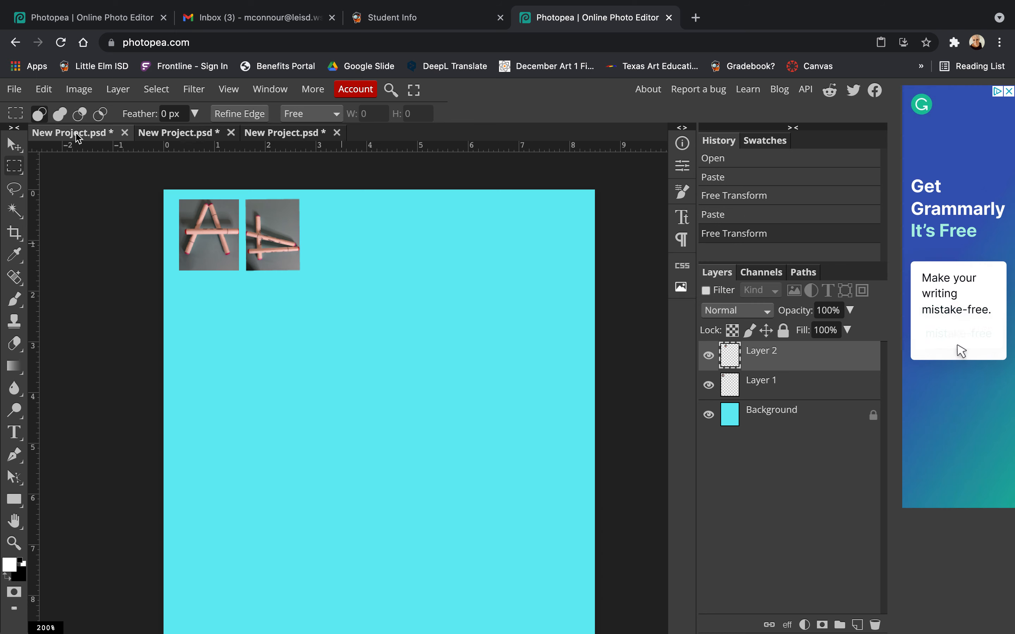
pyautogui.press('super+v')
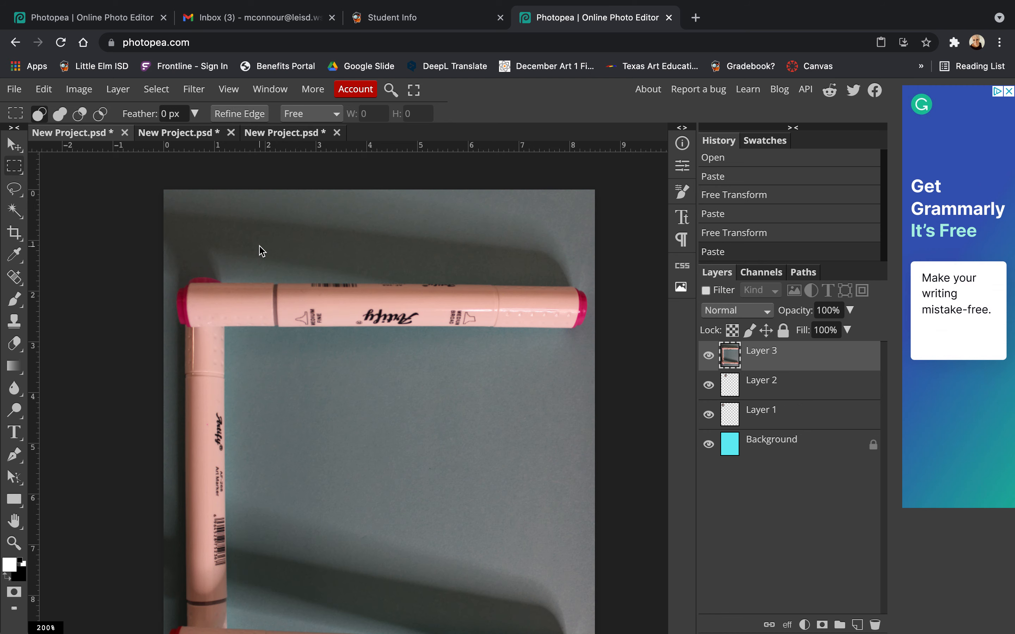
# Free Transform the pasted photo to about 30.56% width and 30.43% height and move it beside the two small letter photos.
pyautogui.click(48, 93)
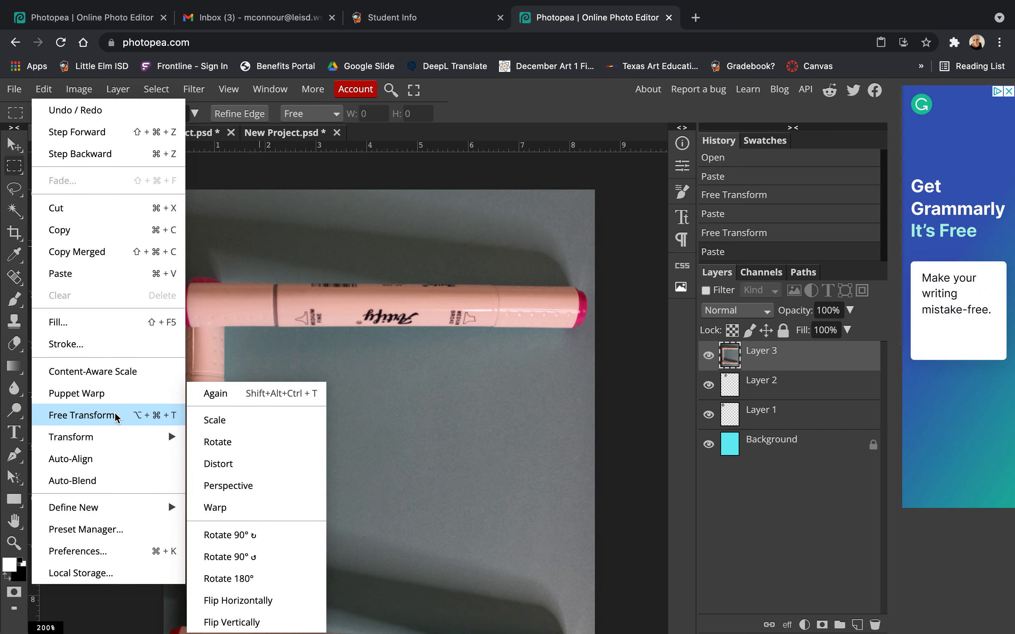
pyautogui.click(117, 417)
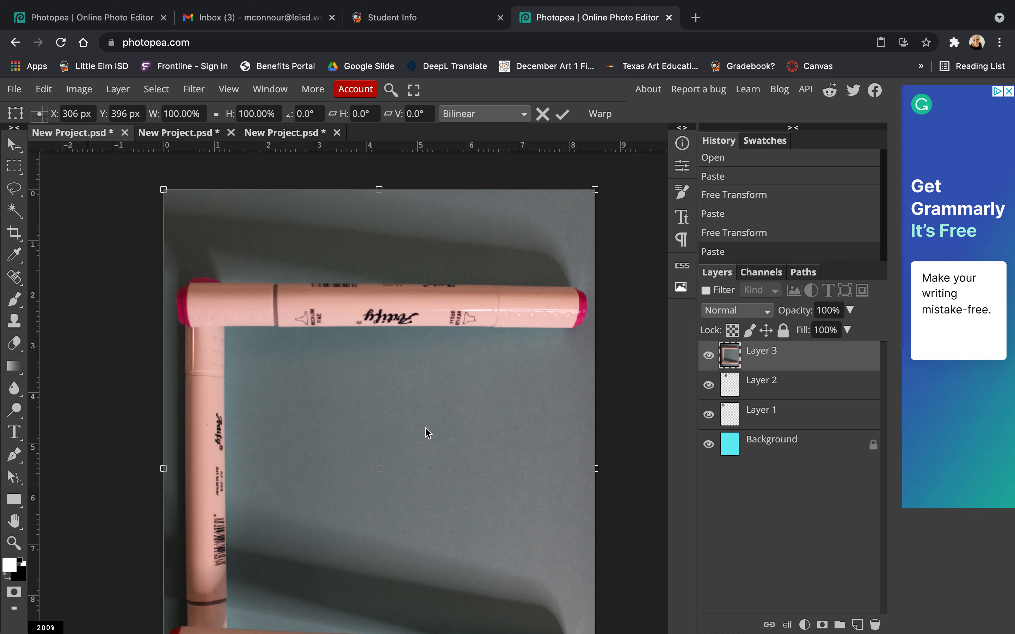
pyautogui.scroll(-5, 427, 433)
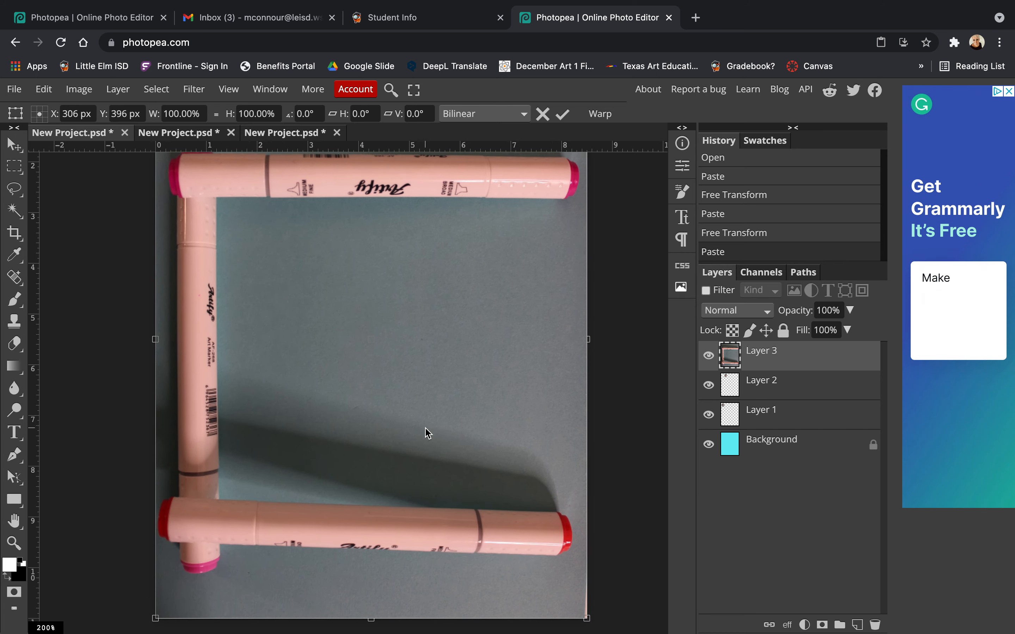
pyautogui.scroll(-1, 426, 429)
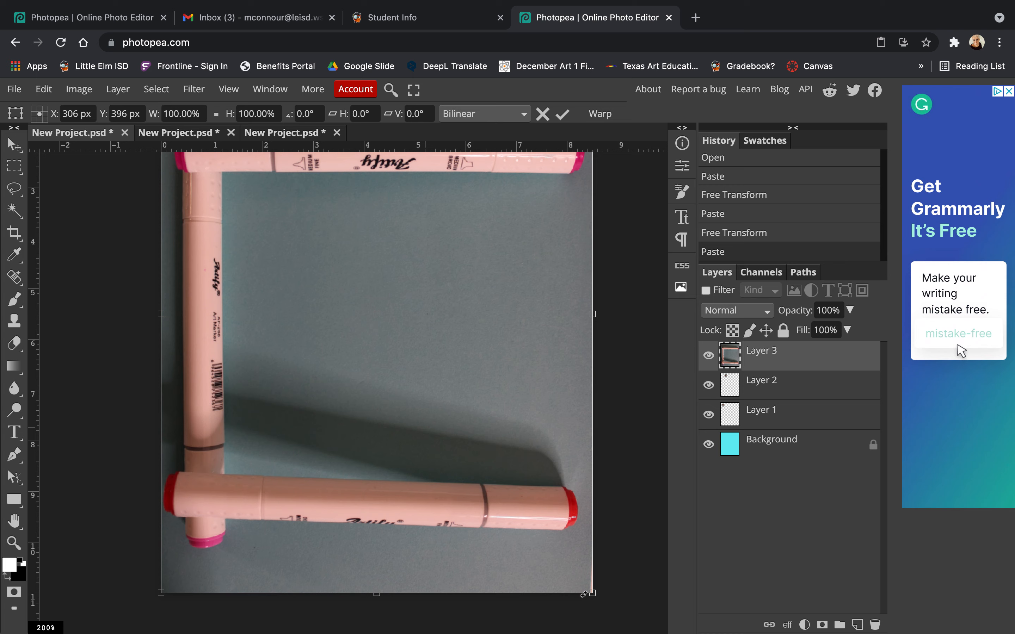
pyautogui.moveTo(592, 593); pyautogui.dragTo(328, 232)
pyautogui.scroll(3, 293, 206)
pyautogui.moveTo(439, 234)
pyautogui.mouseDown()
pyautogui.moveTo(451, 237)
pyautogui.moveTo(435, 242)
pyautogui.mouseUp()
pyautogui.scroll(2, 436, 242)
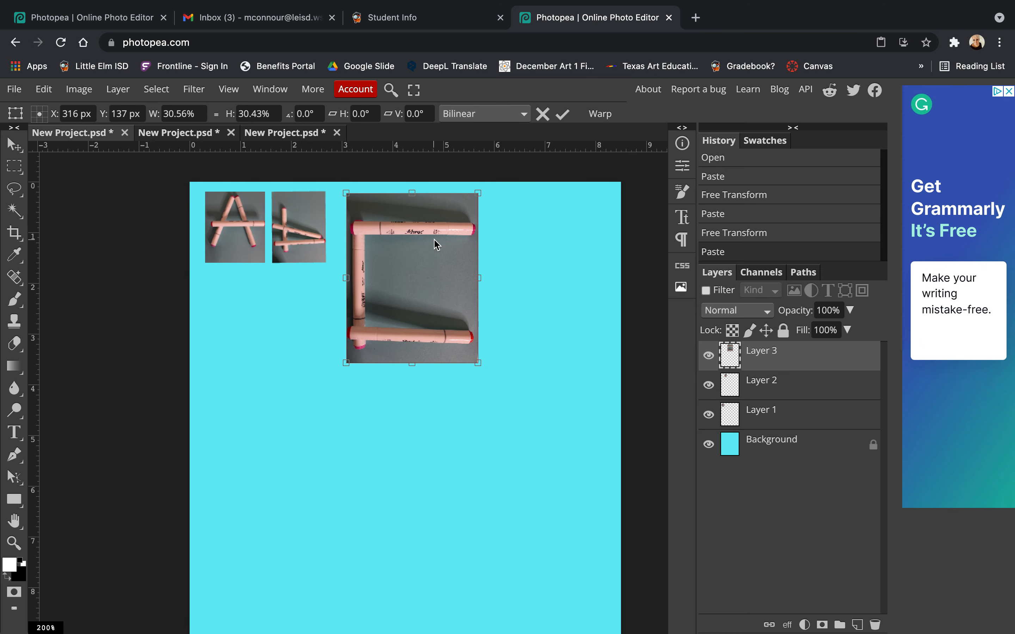
# Shrink the third photo to about 14.38% by 12.63%, align it just right of the second photo and apply the transform.
pyautogui.moveTo(478, 365); pyautogui.dragTo(420, 284)
pyautogui.moveTo(385, 229); pyautogui.dragTo(374, 225)
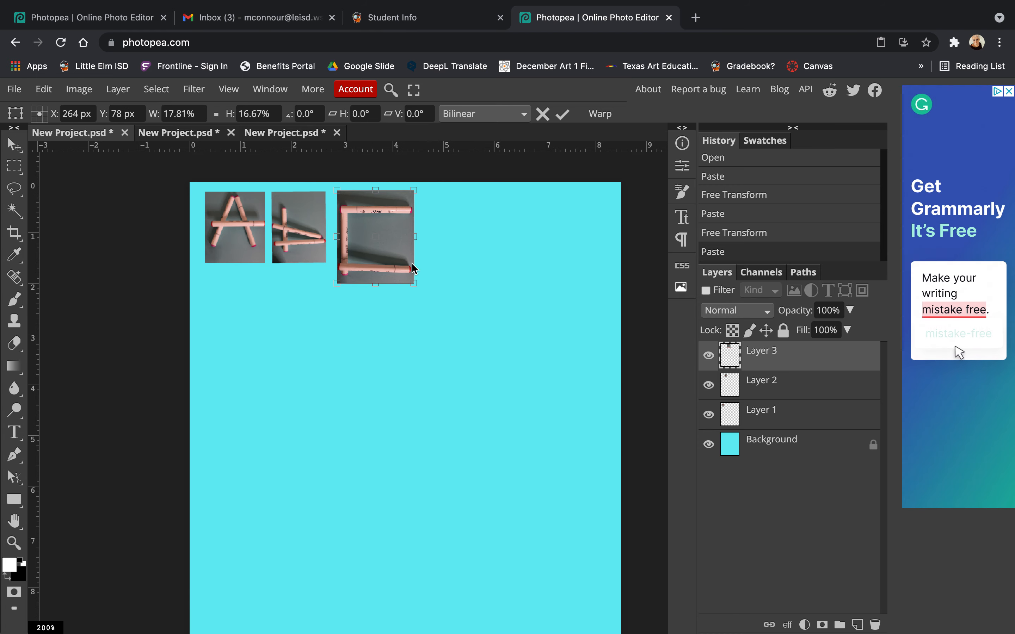
pyautogui.moveTo(416, 286); pyautogui.dragTo(395, 262)
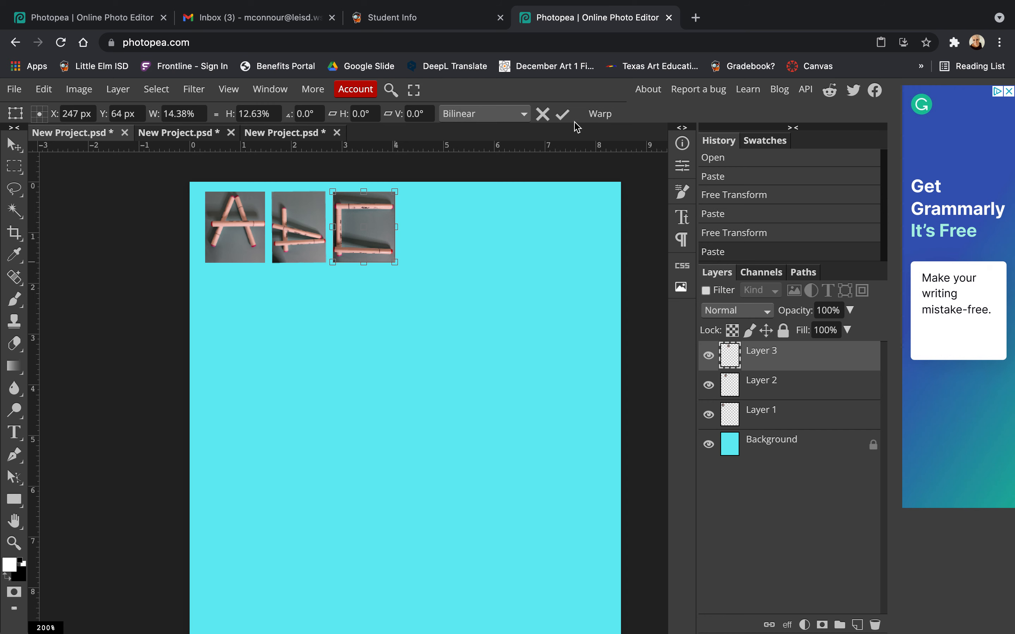
pyautogui.click(563, 114)
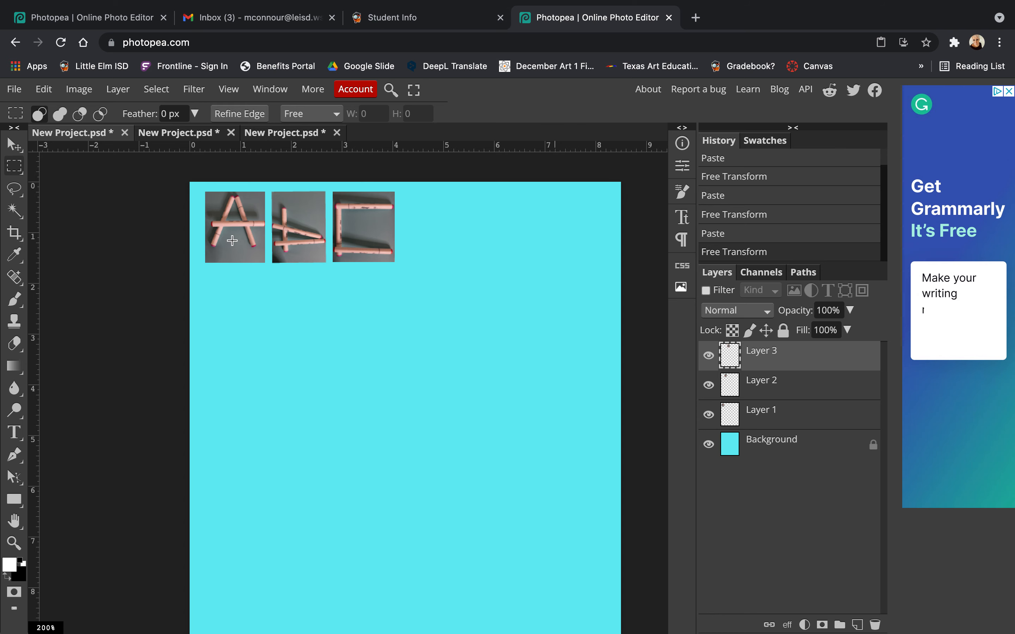
# Export the cyan page with the three letter photos as a JPG and open the downloaded file in Preview.
pyautogui.click(14, 89)
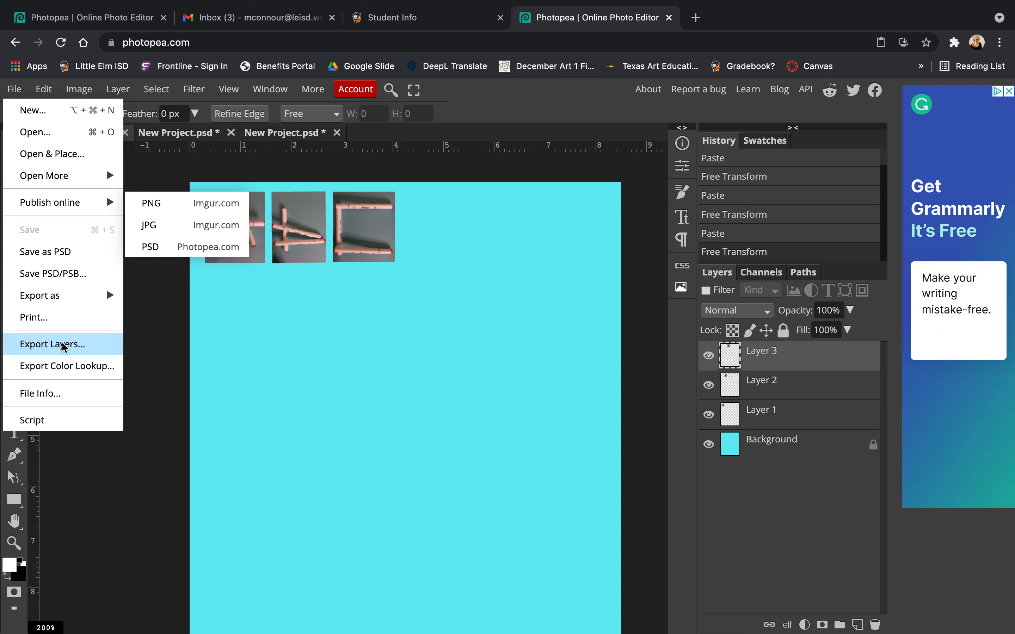
pyautogui.moveTo(57, 297)
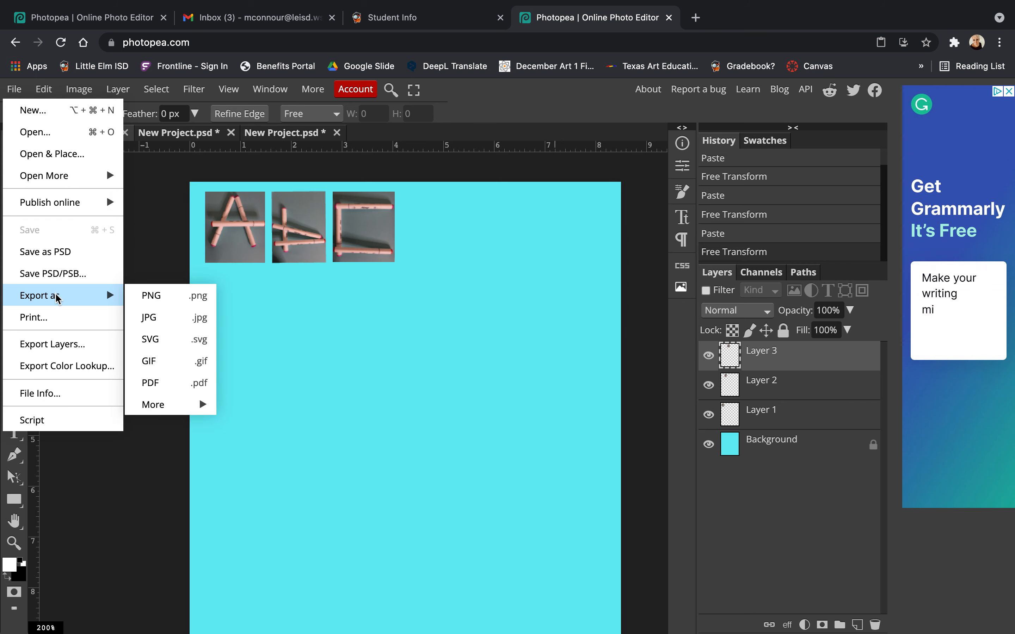
pyautogui.click(160, 320)
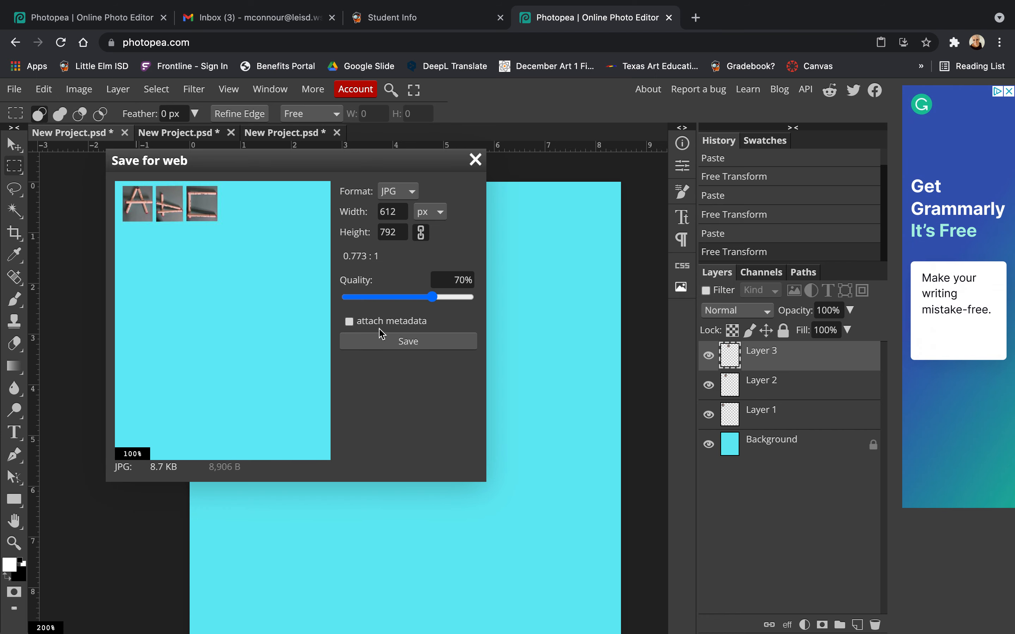
pyautogui.click(385, 341)
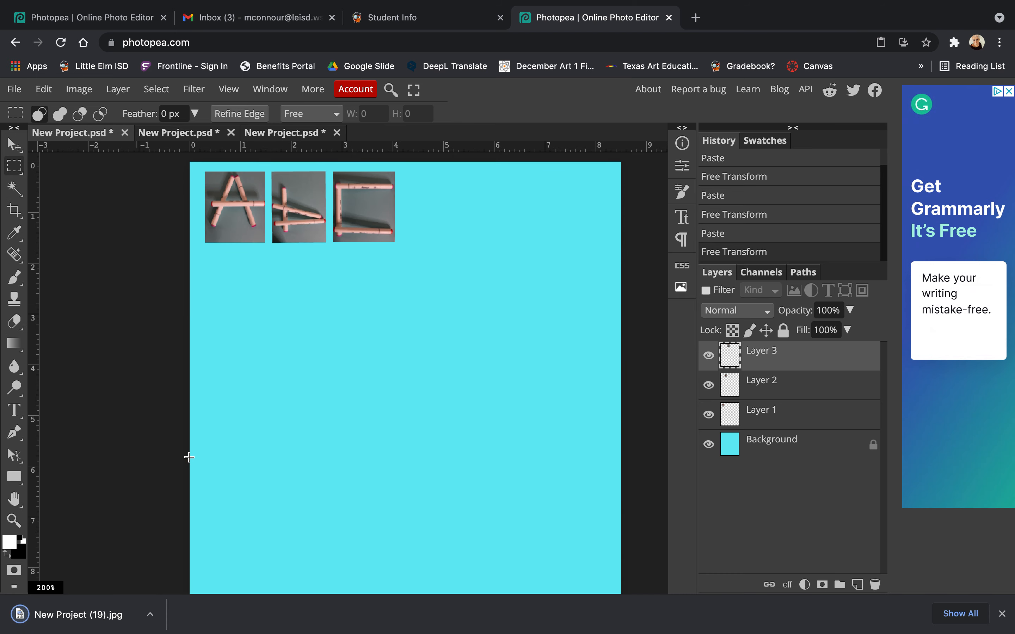
pyautogui.click(81, 615)
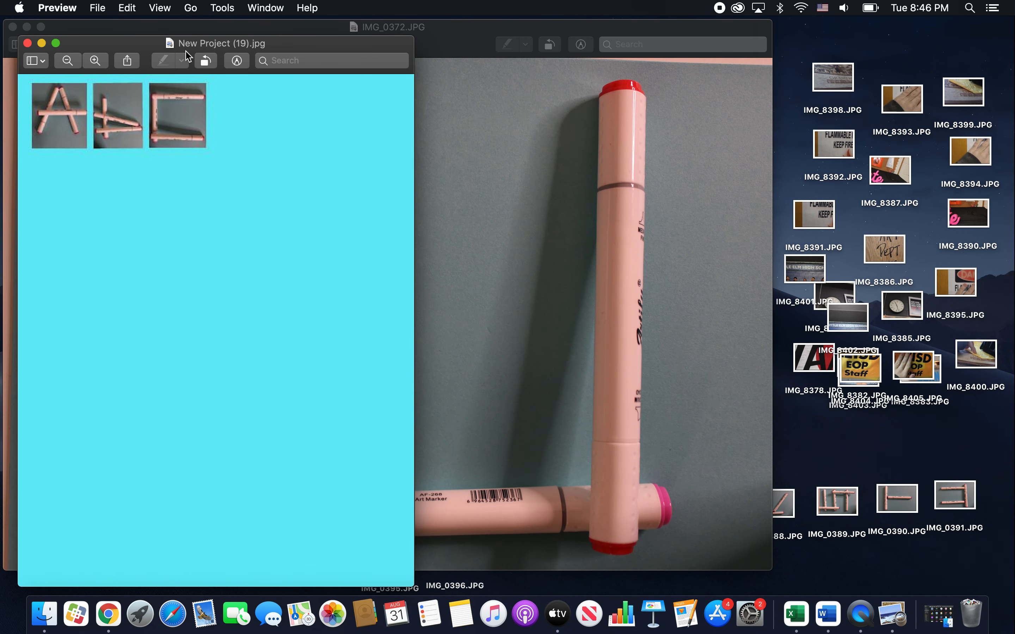
# Rename the exported JPG to the owner's surname followed by "alpabet", keeping the jpg extension.
pyautogui.click(189, 46)
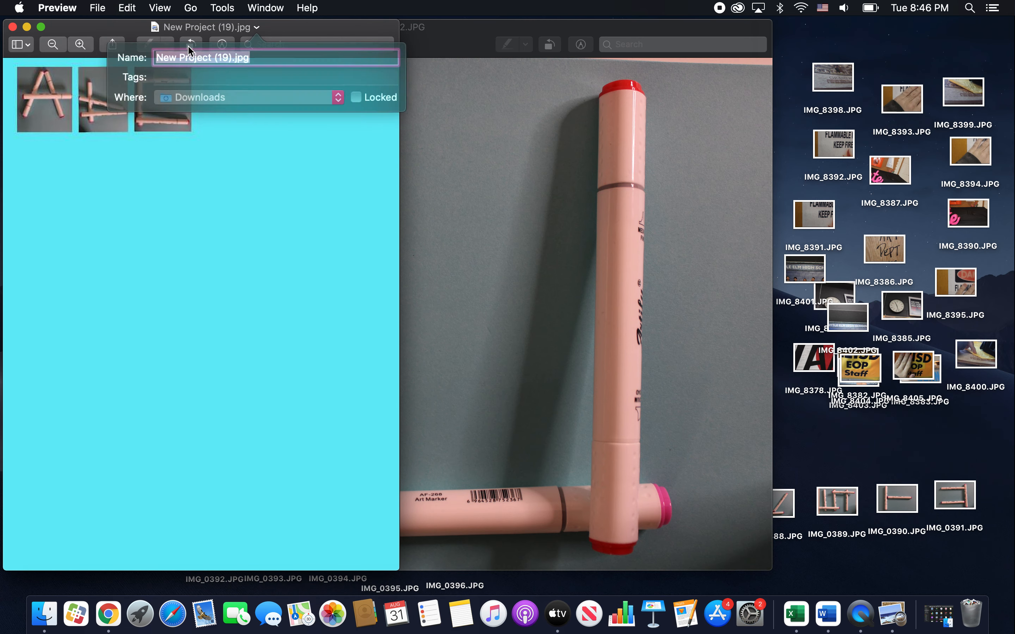
pyautogui.click(232, 54)
pyautogui.press('BackSpace')
pyautogui.press('BackSpace')
pyautogui.press('BackSpace')
pyautogui.press('BackSpace')
pyautogui.press('BackSpace')
pyautogui.press('BackSpace')
pyautogui.press('BackSpace')
pyautogui.press('BackSpace')
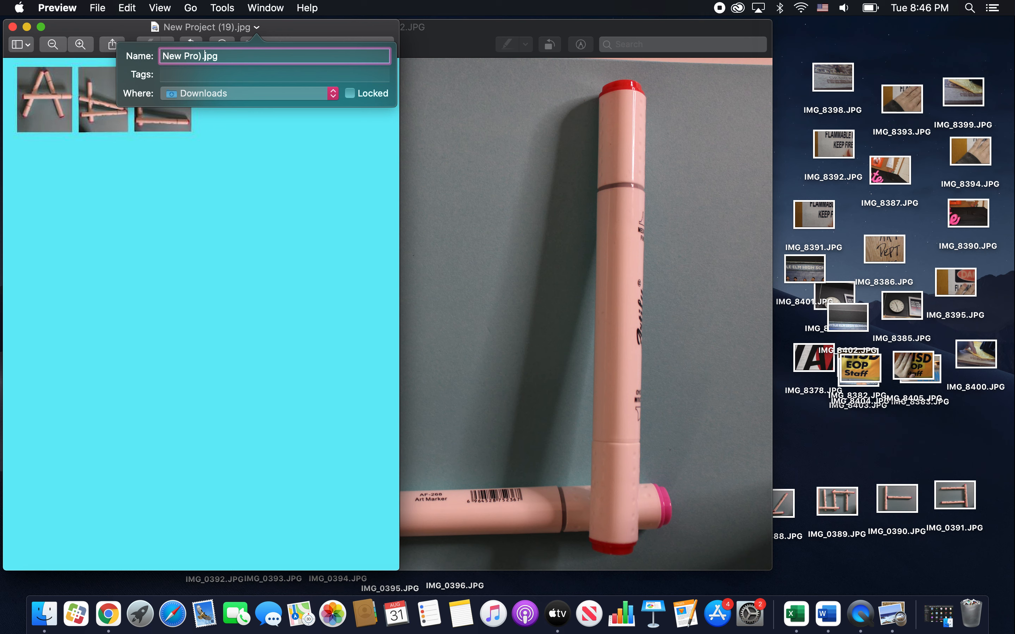
pyautogui.press('BackSpace')
pyautogui.press('BackSpace')
pyautogui.press('BackSpace')
pyautogui.press('BackSpace')
pyautogui.press('BackSpace')
pyautogui.press('BackSpace')
pyautogui.press('BackSpace')
pyautogui.press('BackSpace')
pyautogui.write('Connour alpa')
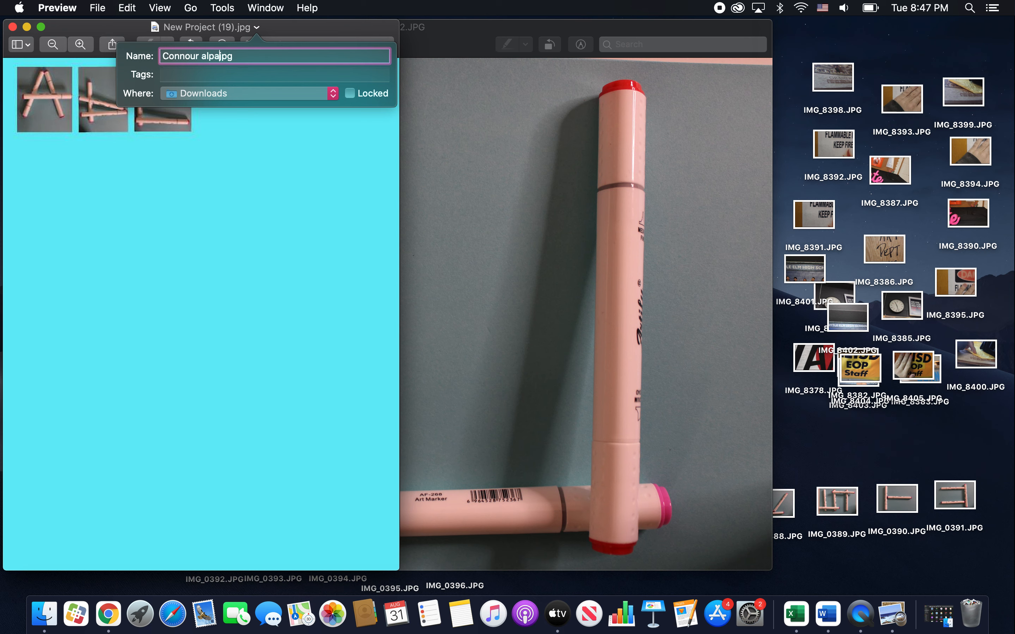
pyautogui.write('bet')
# Change the renamed JPG's location from Downloads to the Desktop.
pyautogui.click(259, 93)
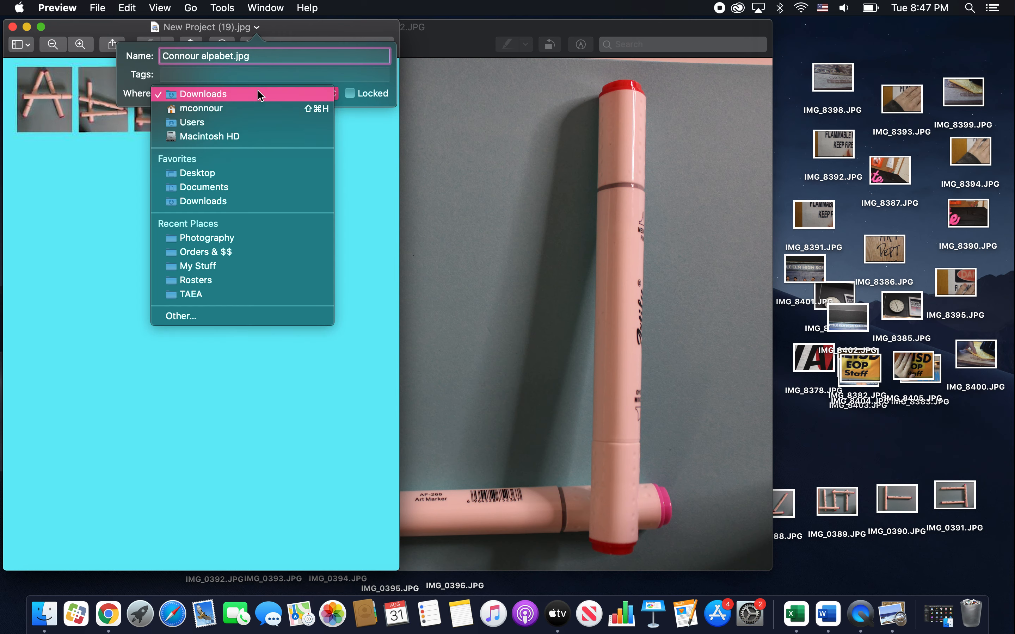
pyautogui.click(254, 173)
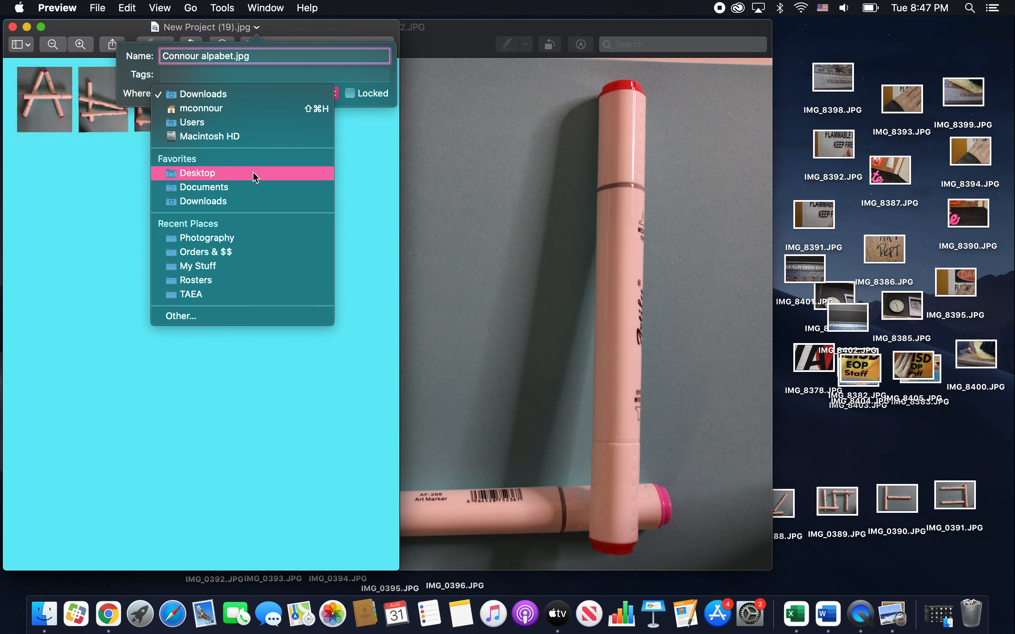
pyautogui.click(252, 172)
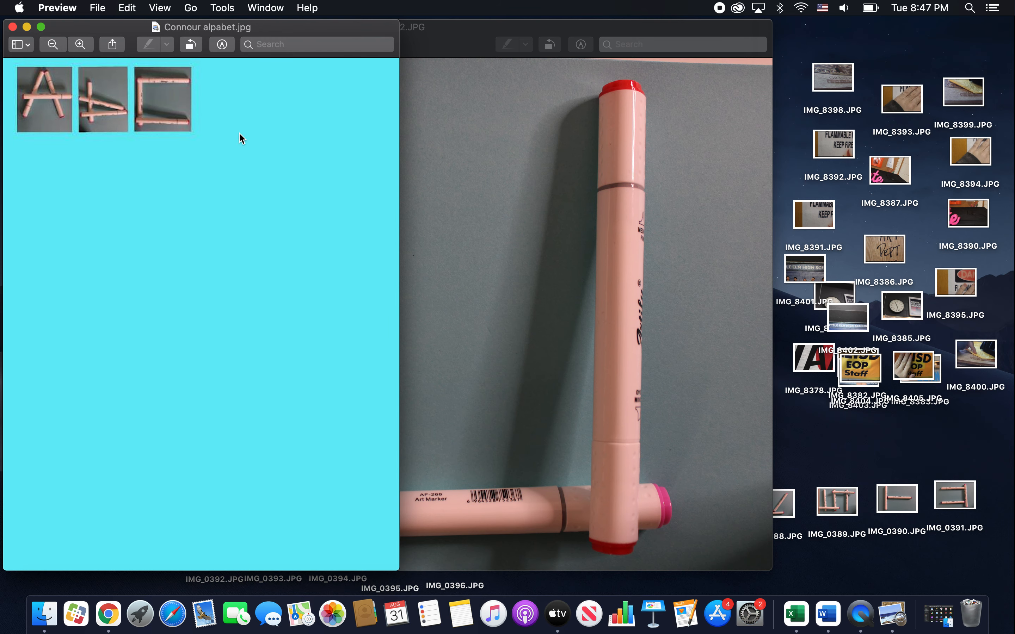